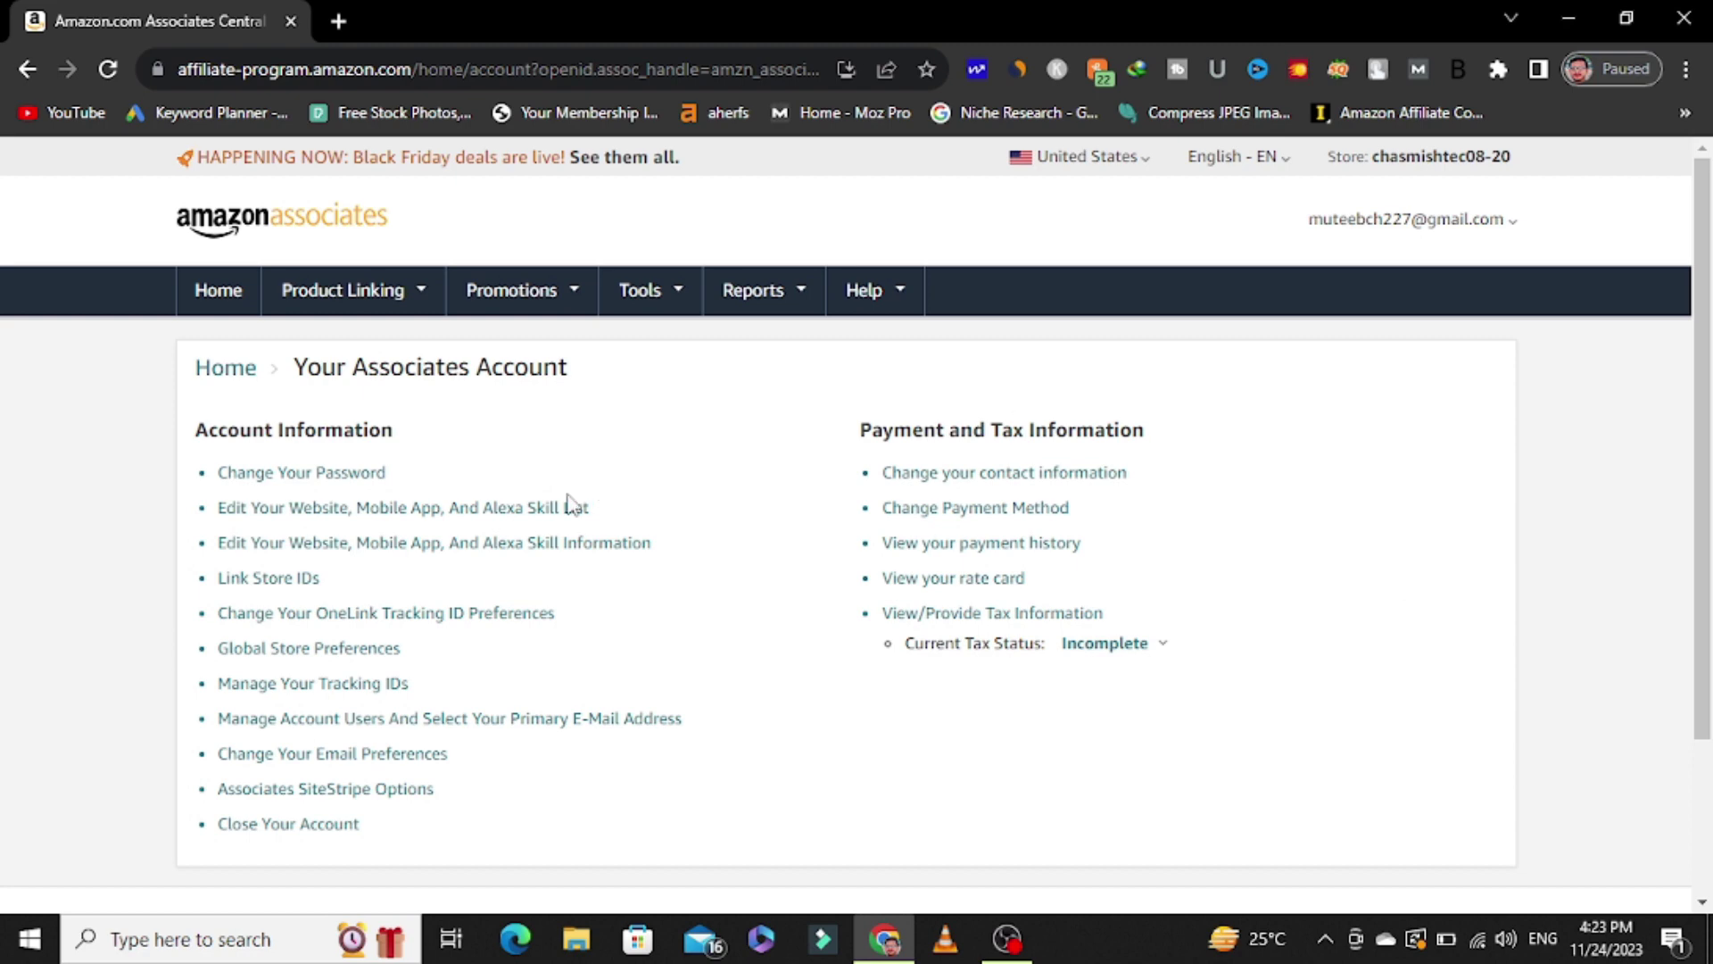
Open the tax information interview from the Associates account's payment and tax settings
{"action": "left_click", "coordinate": [1520, 227]}
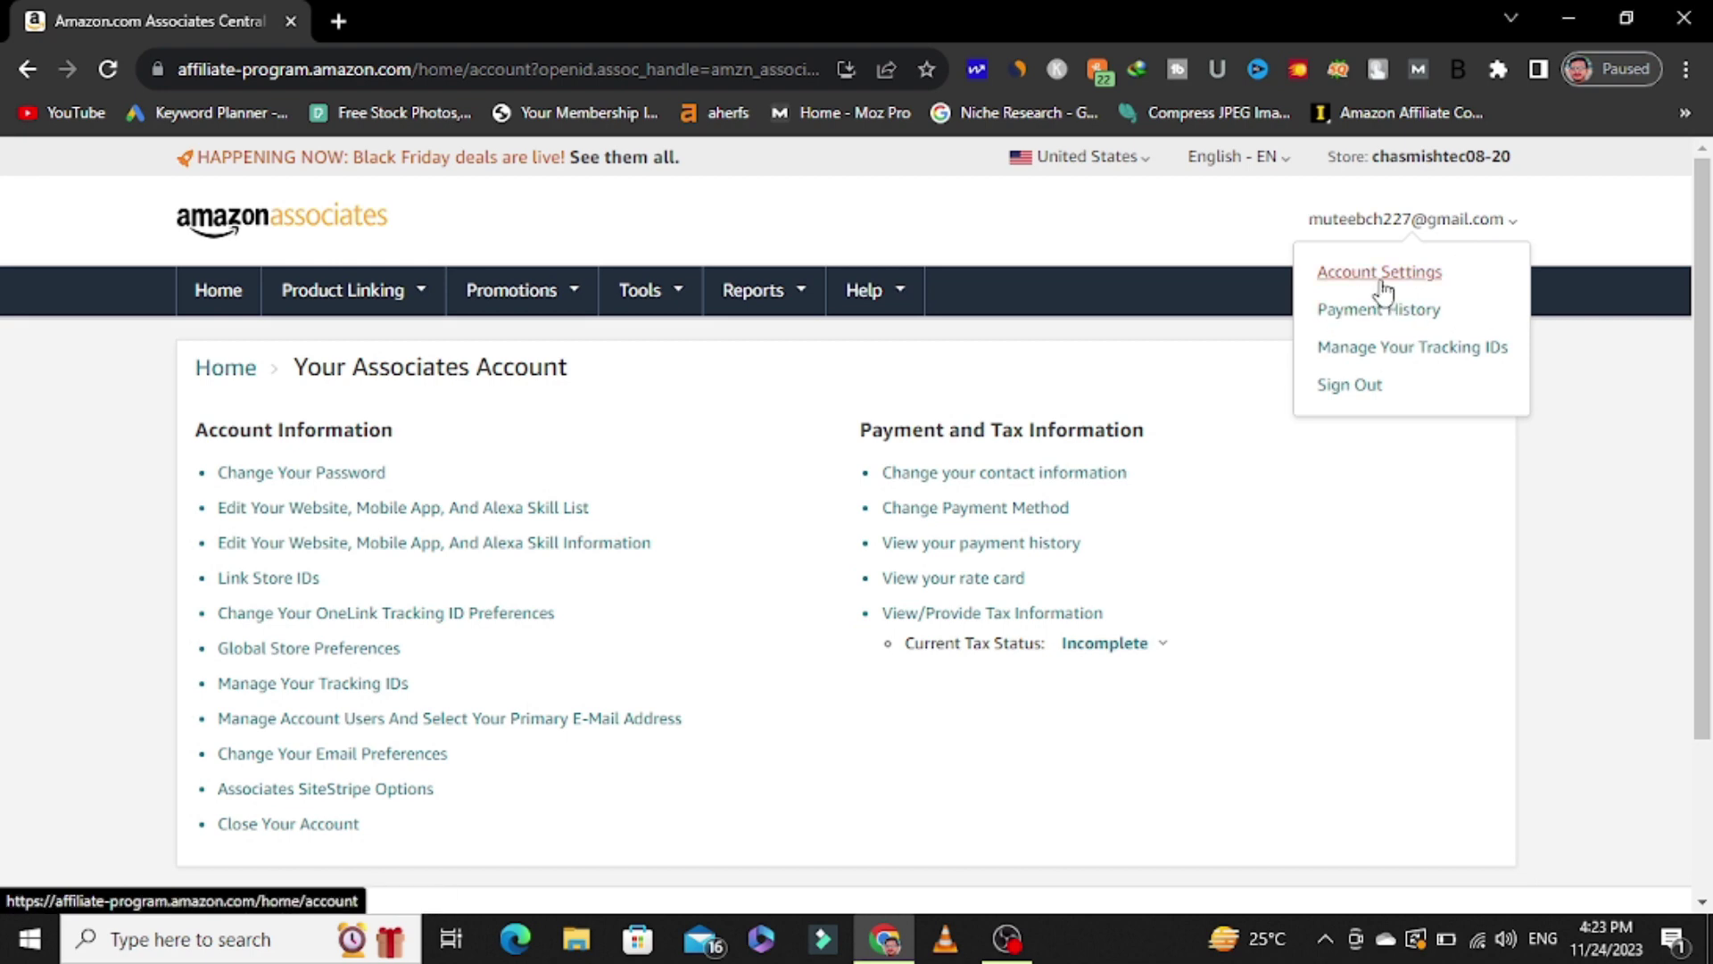
{"action": "left_click", "coordinate": [1254, 453]}
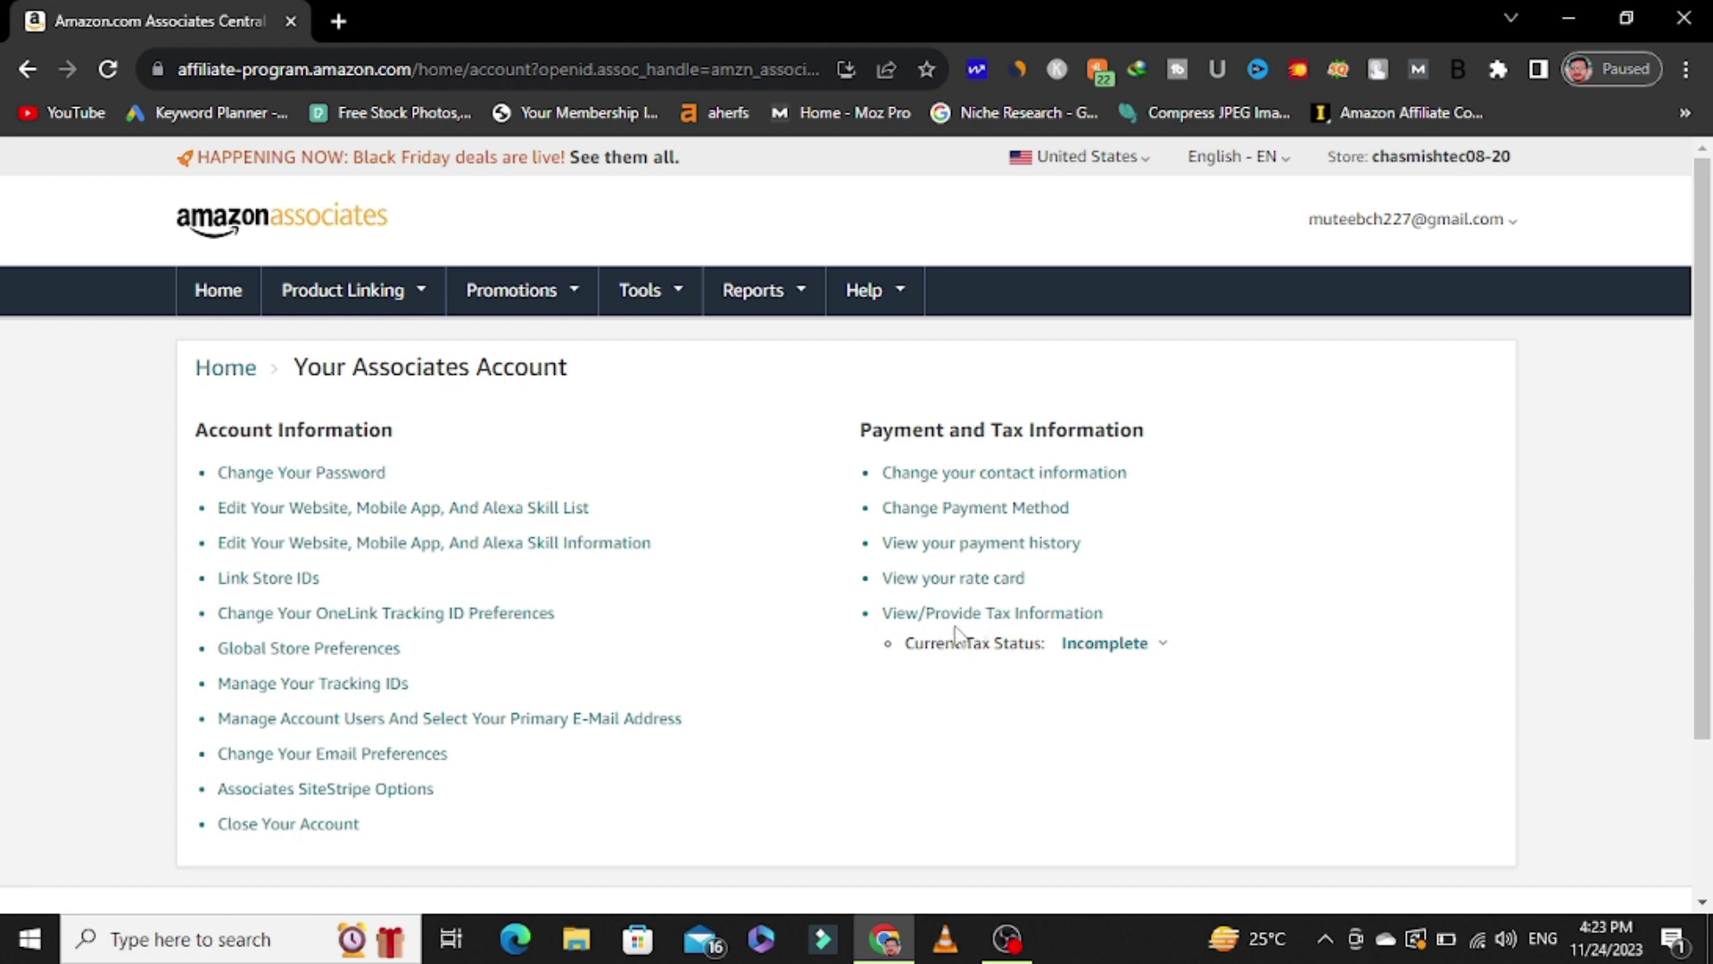
{"action": "left_click", "coordinate": [992, 622]}
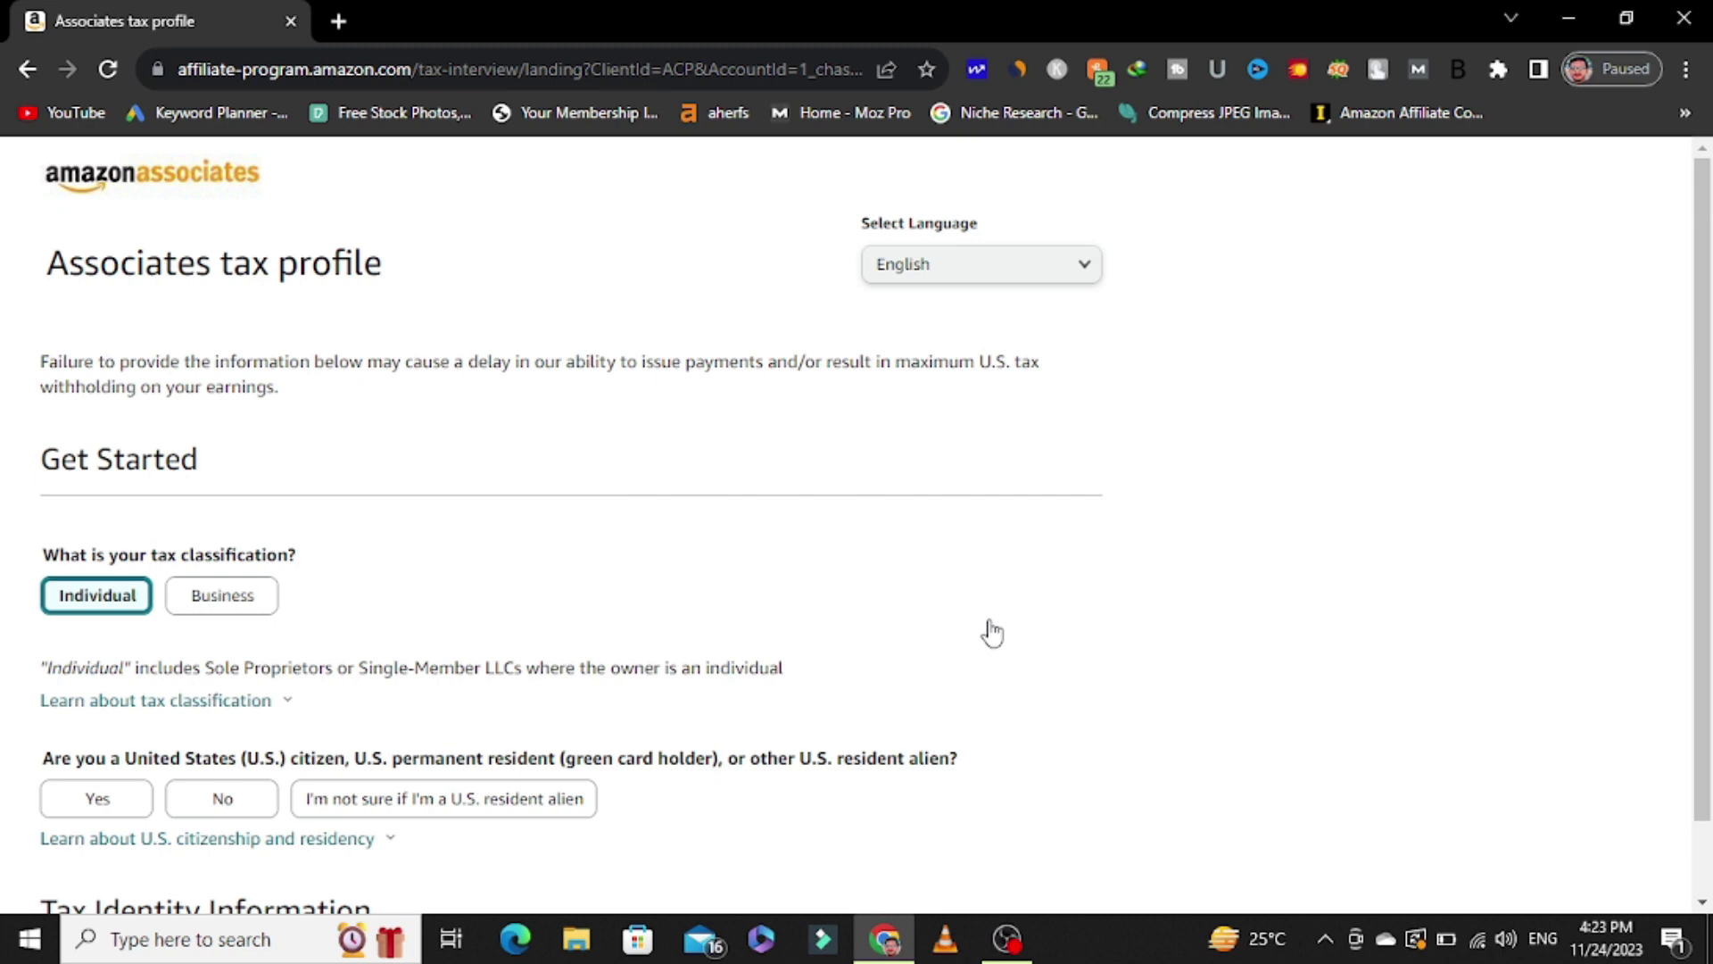
Answer No to being a U.S. citizen or resident alien and No to acting as an intermediary agent
{"action": "scroll", "coordinate": [1710, 571], "scroll_direction": "down", "scroll_amount": 2}
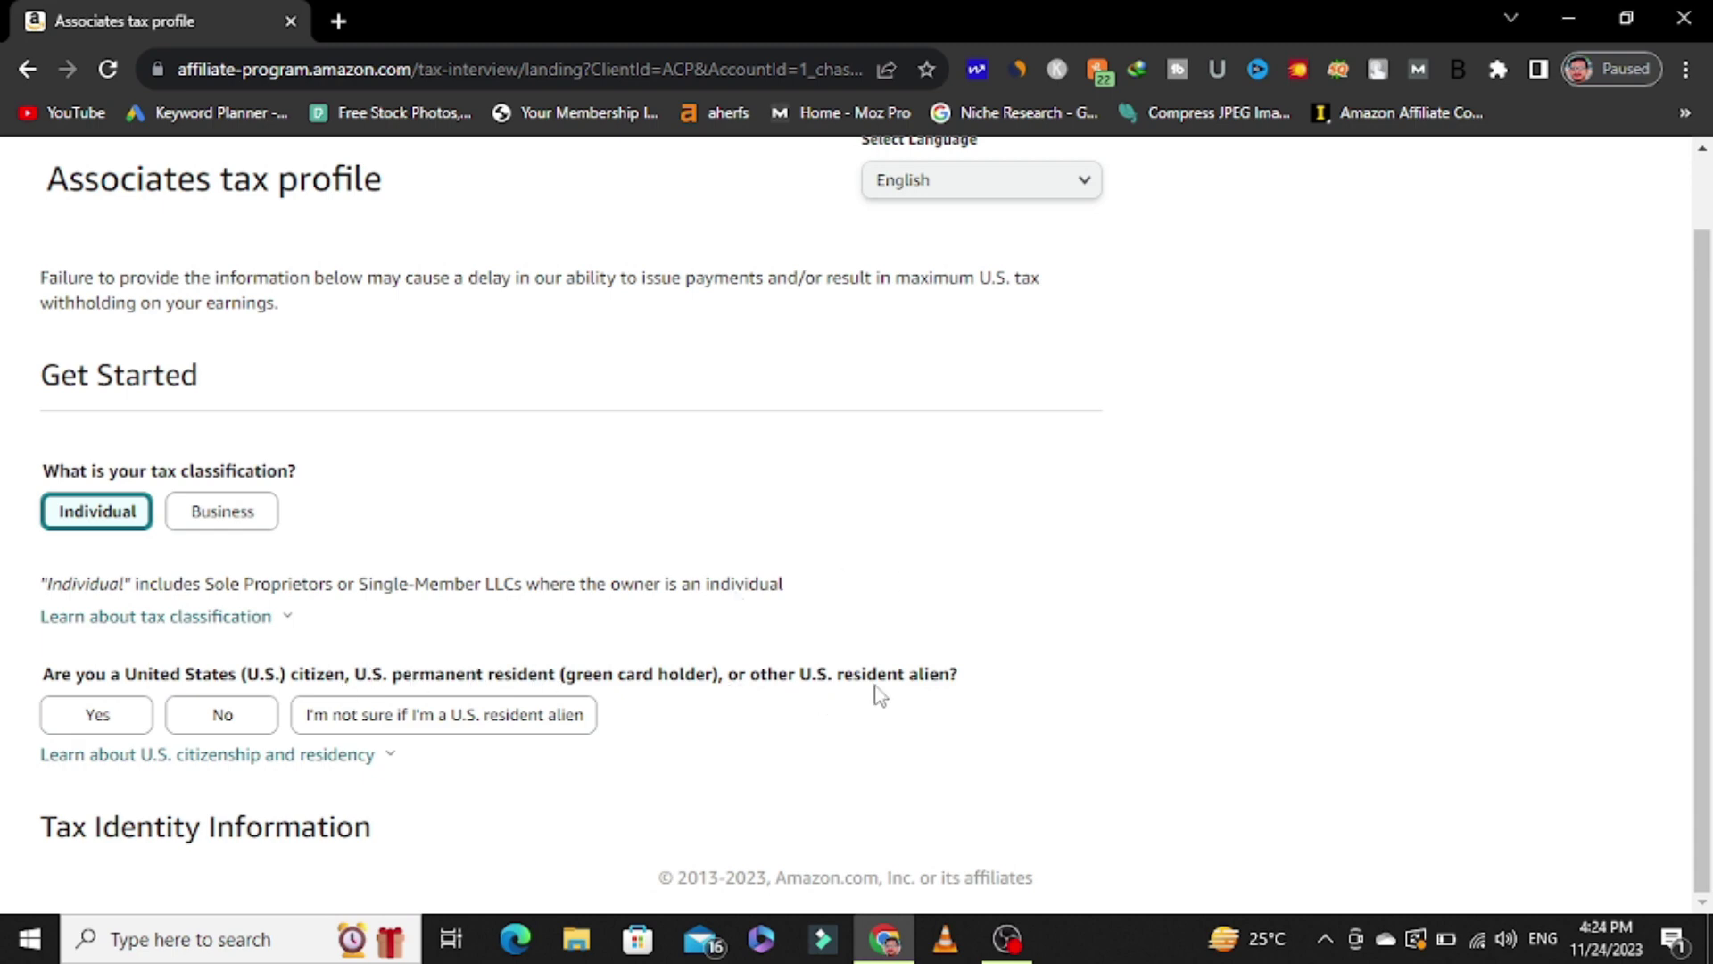
{"action": "left_click", "coordinate": [223, 721]}
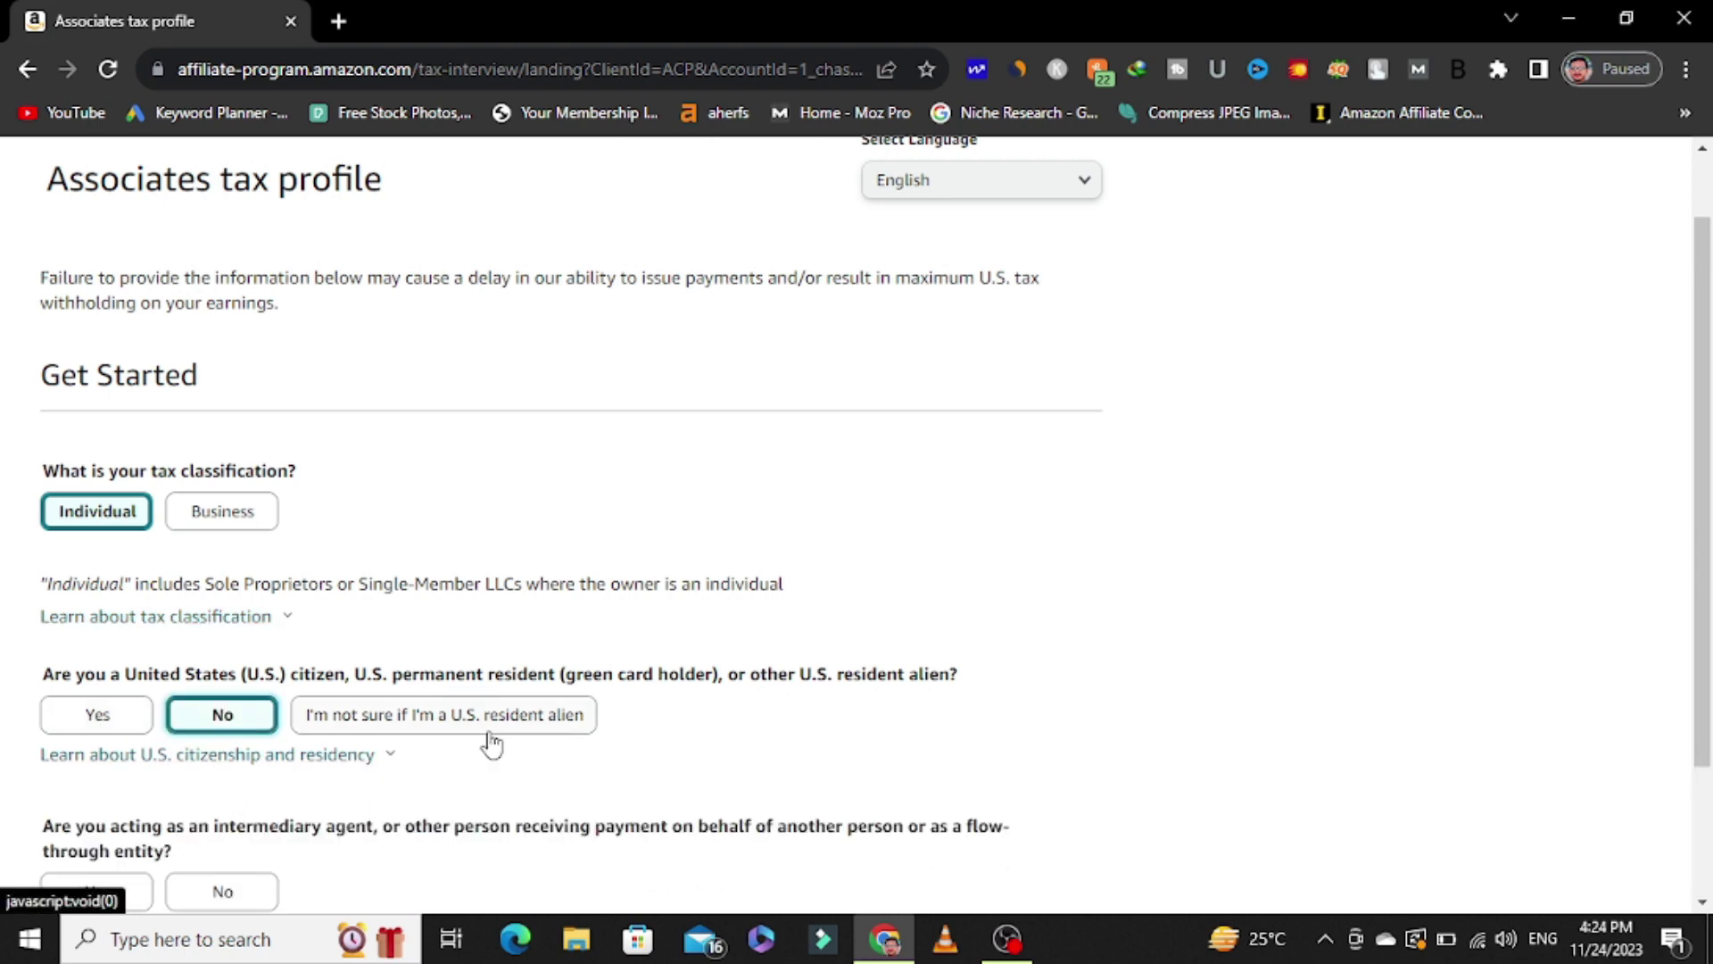
{"action": "scroll", "coordinate": [1702, 536], "scroll_direction": "down", "scroll_amount": 2}
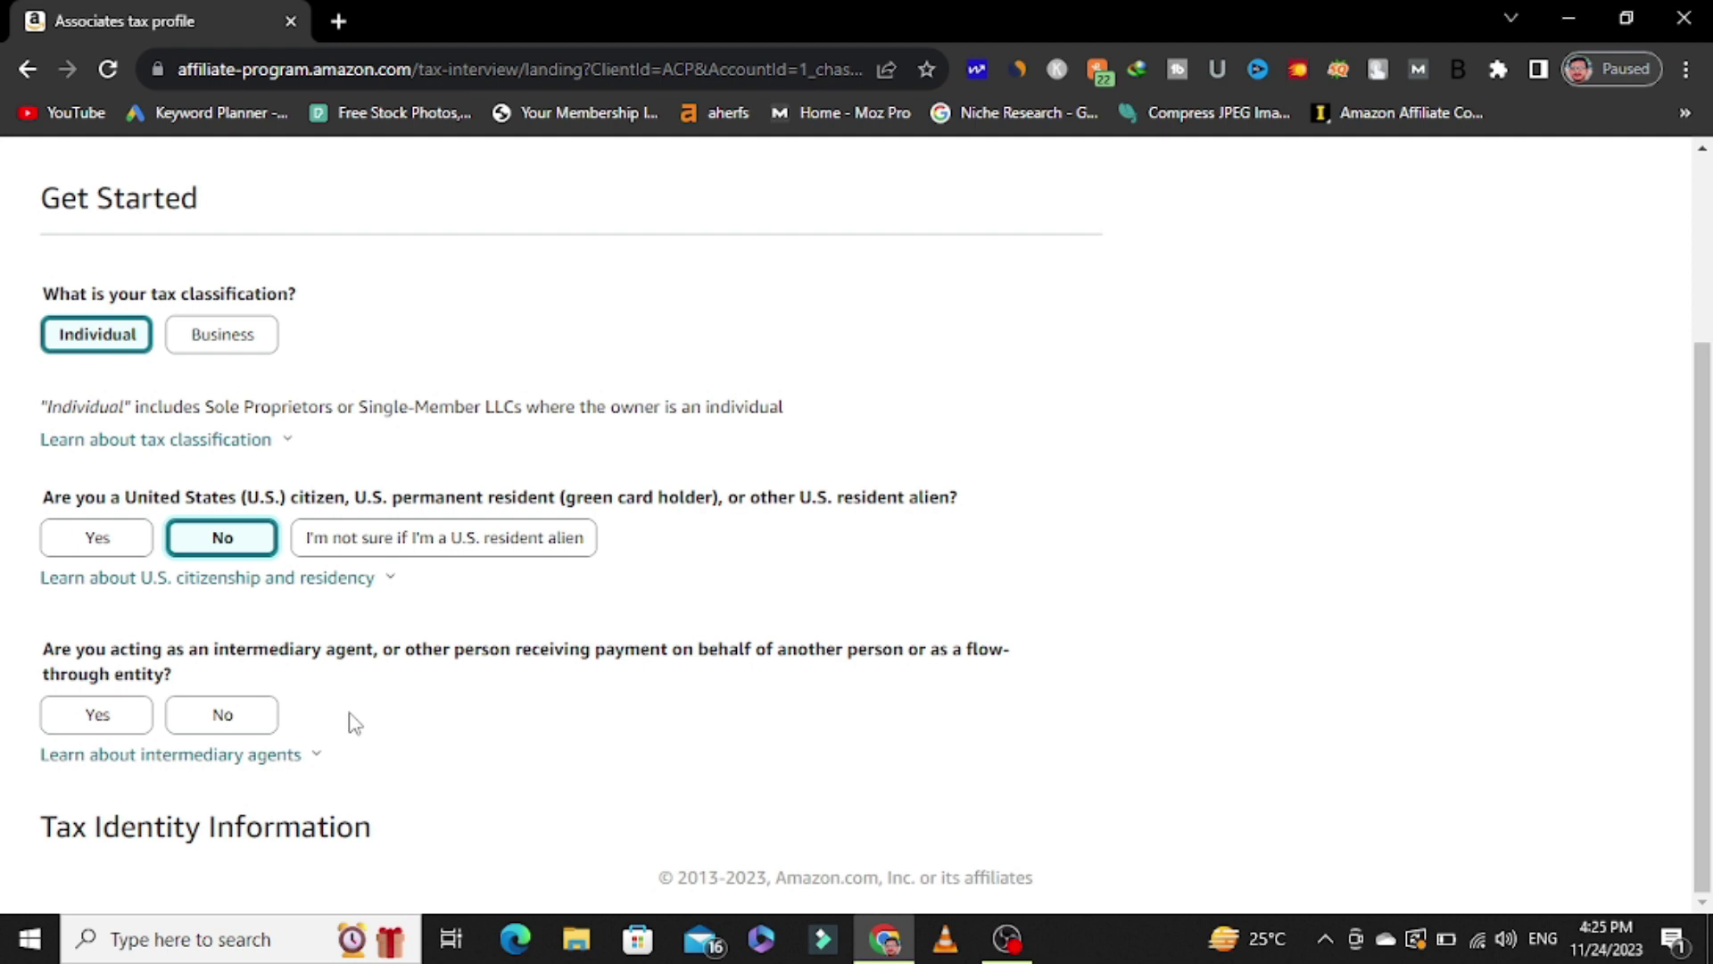
{"action": "left_click", "coordinate": [268, 725]}
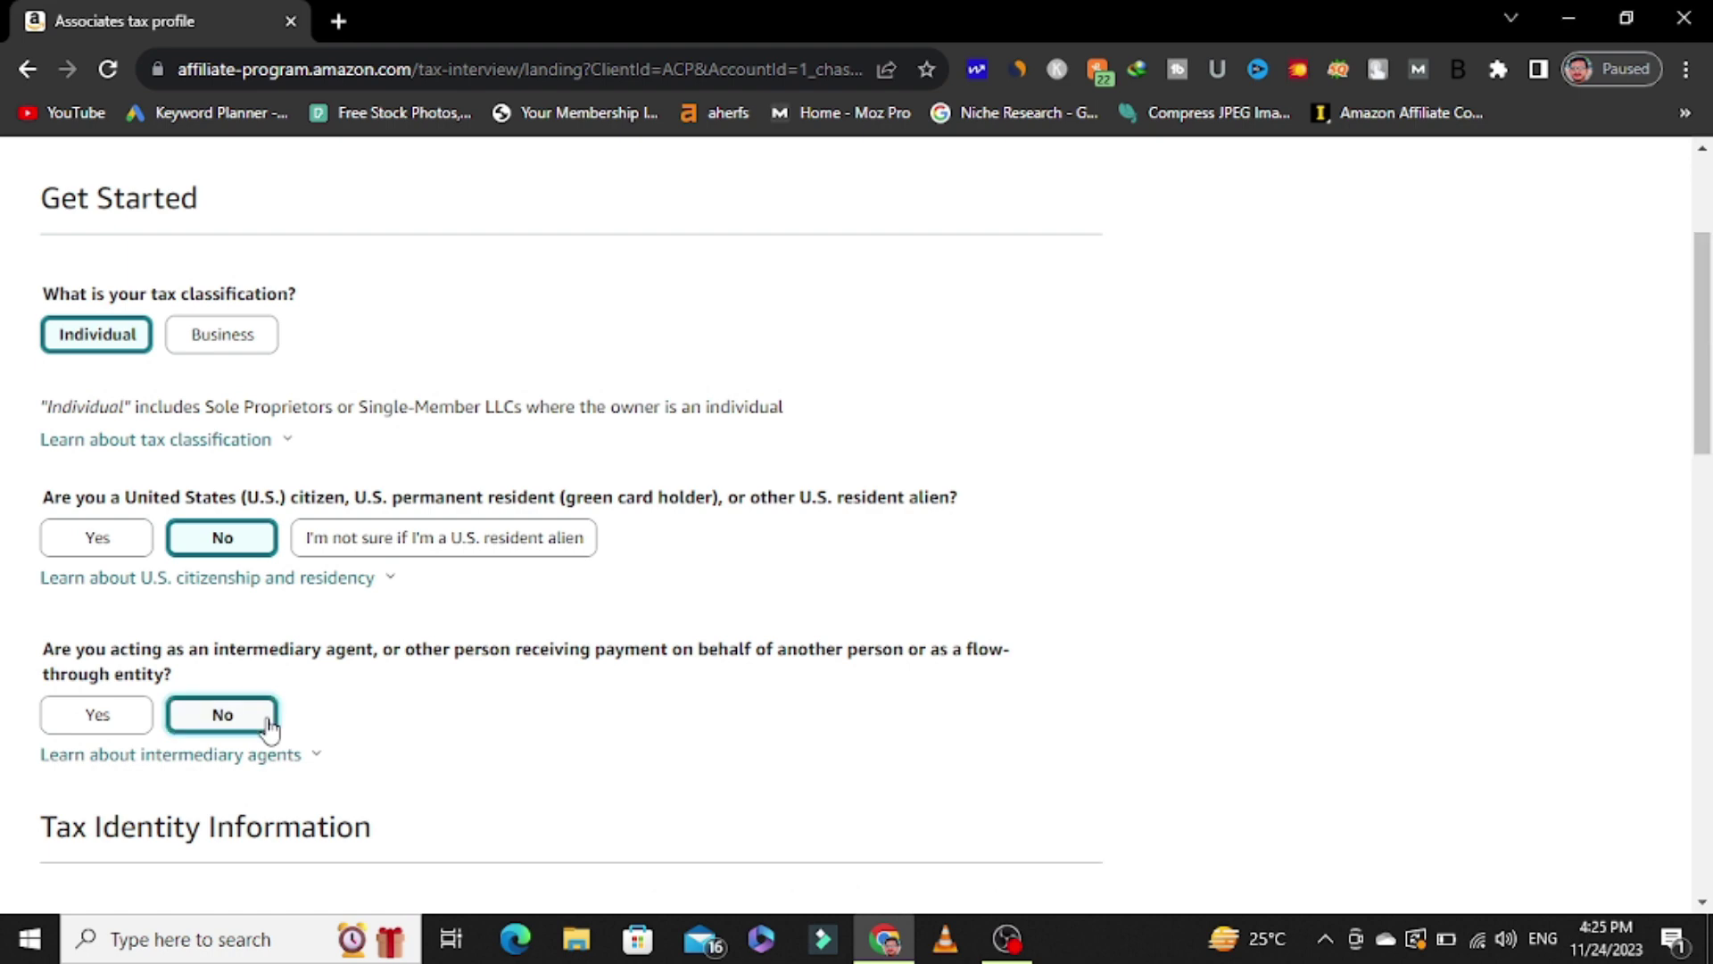
Fill in the tax identity's full name from the saved autofill entry and set the country of citizenship to Pakistan
{"action": "left_click_drag", "start_coordinate": [1699, 416], "coordinate": [1699, 555]}
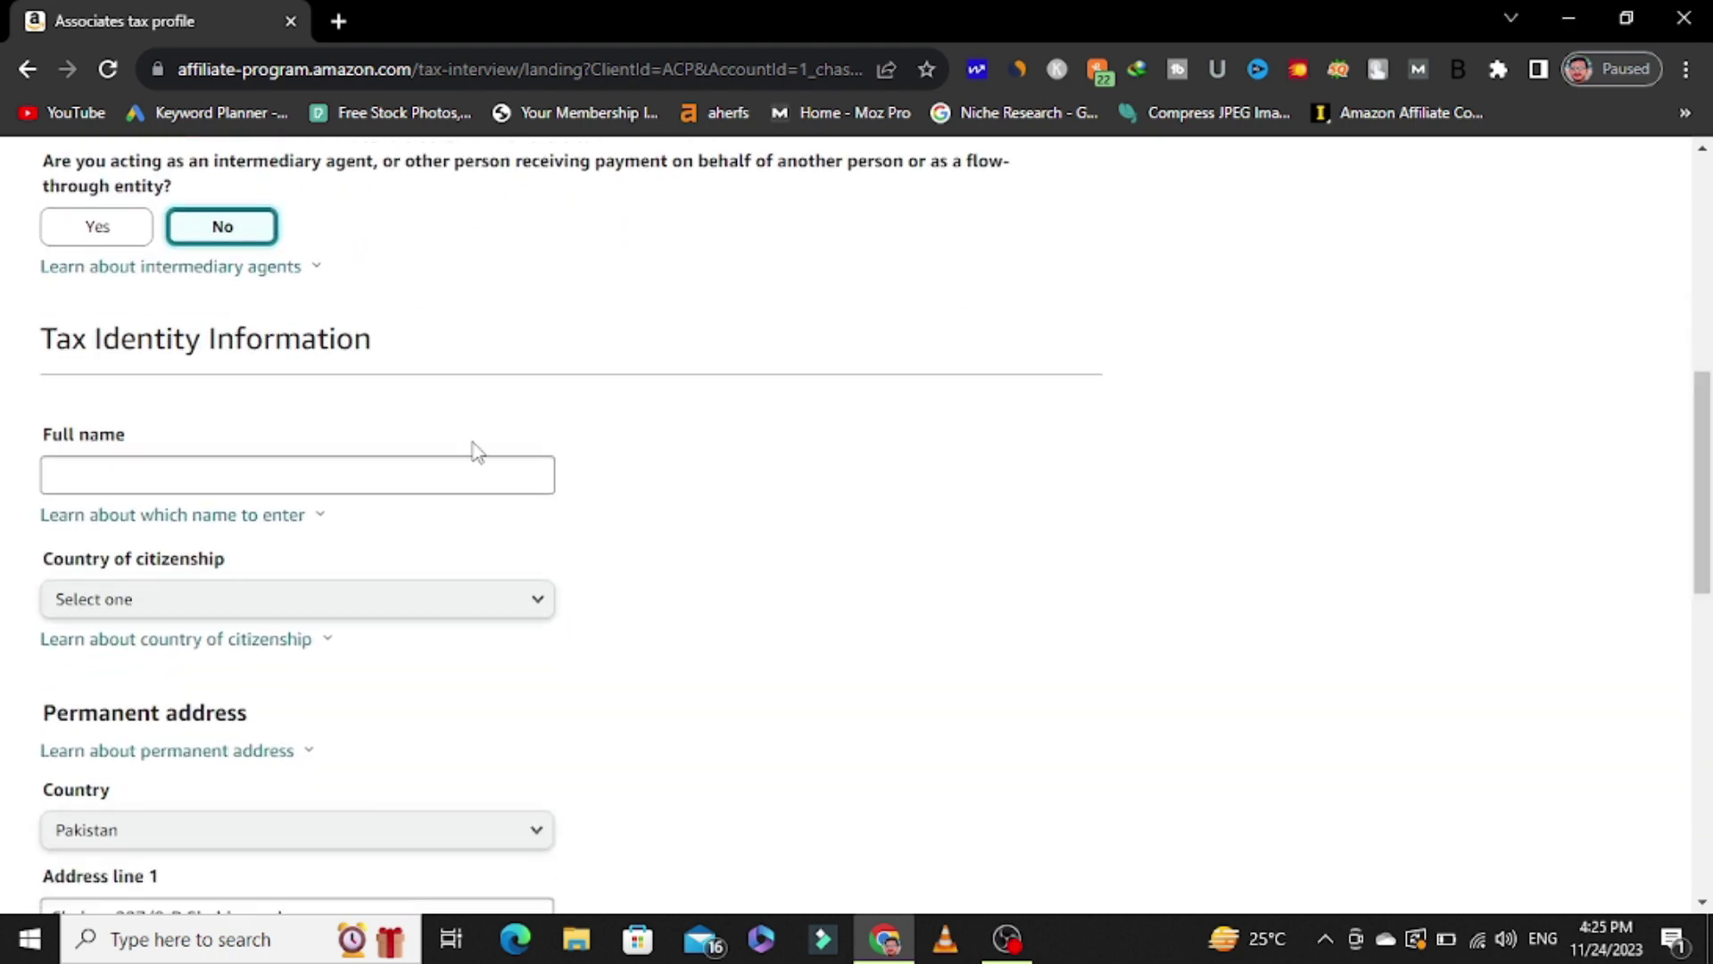
{"action": "left_click", "coordinate": [145, 480]}
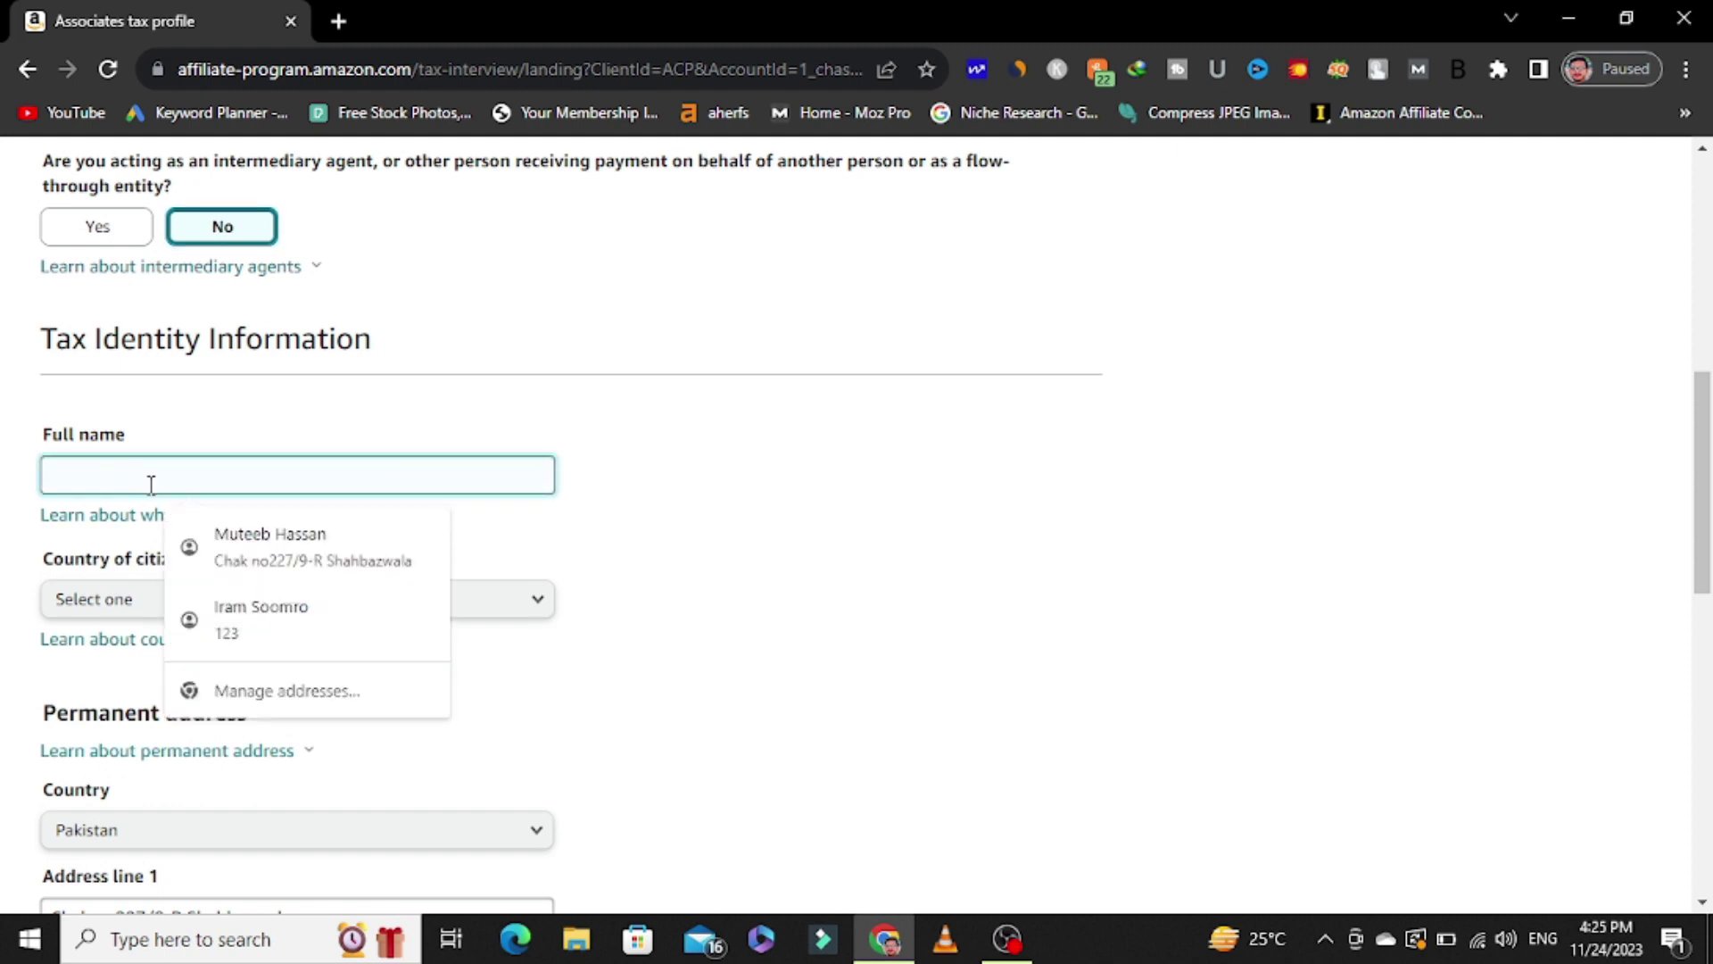
{"action": "left_click", "coordinate": [239, 546]}
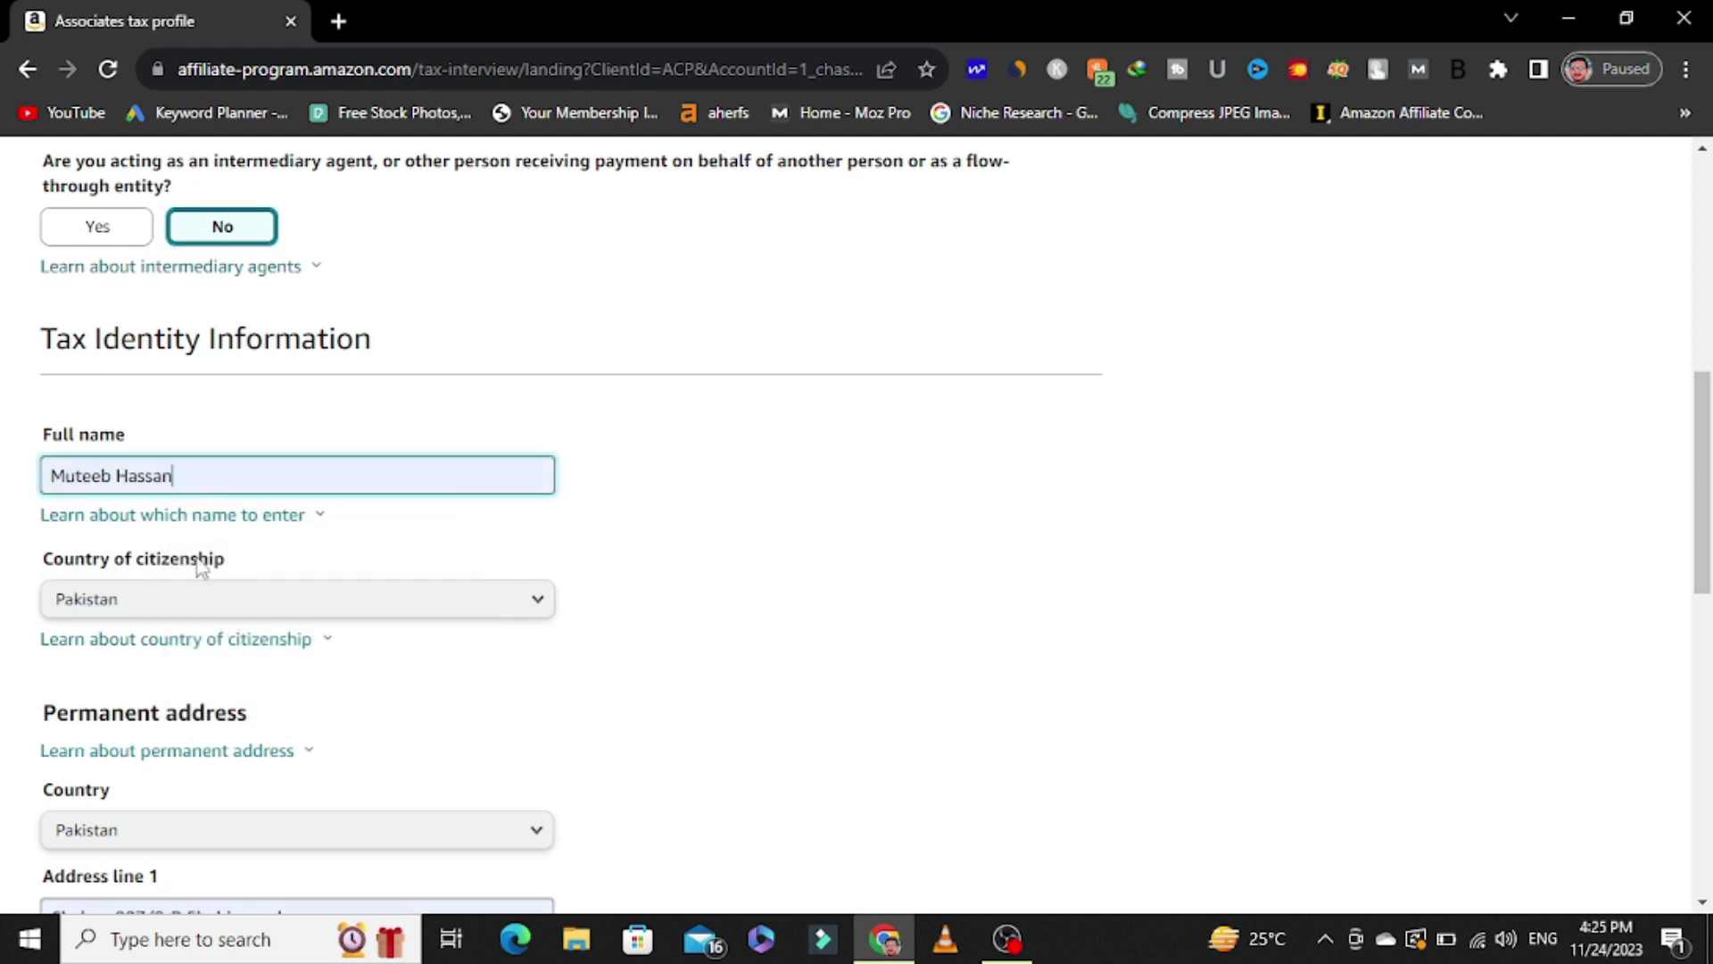
{"action": "left_click", "coordinate": [250, 605]}
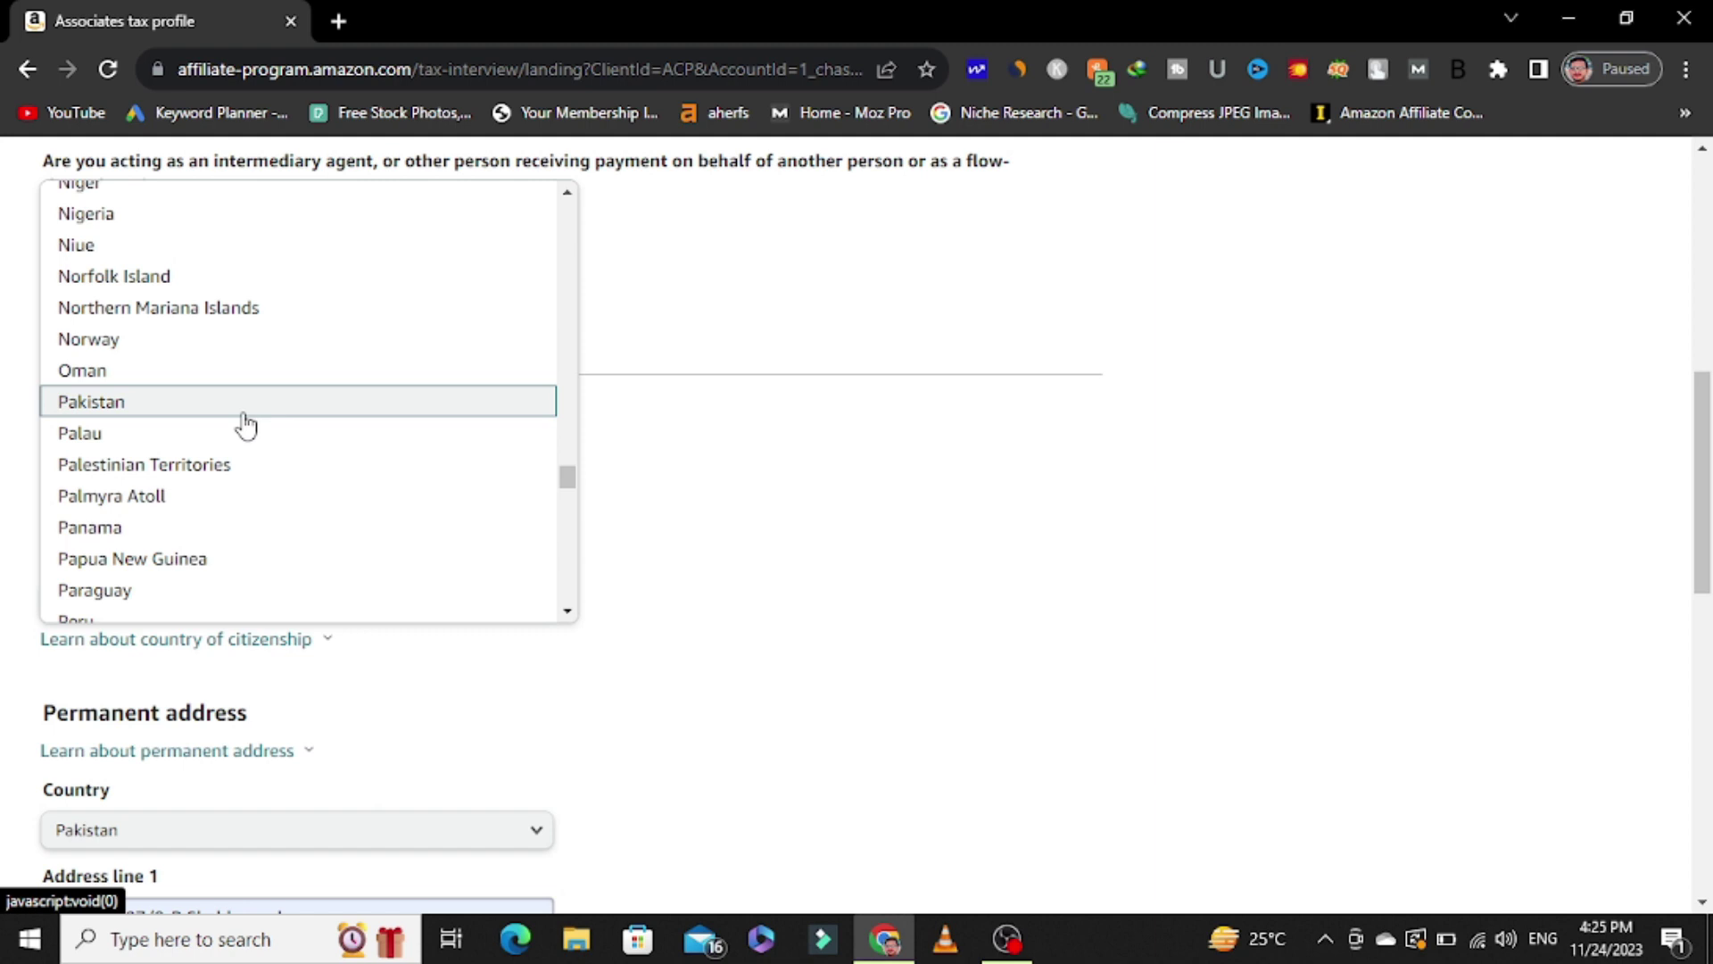
{"action": "left_click", "coordinate": [210, 408]}
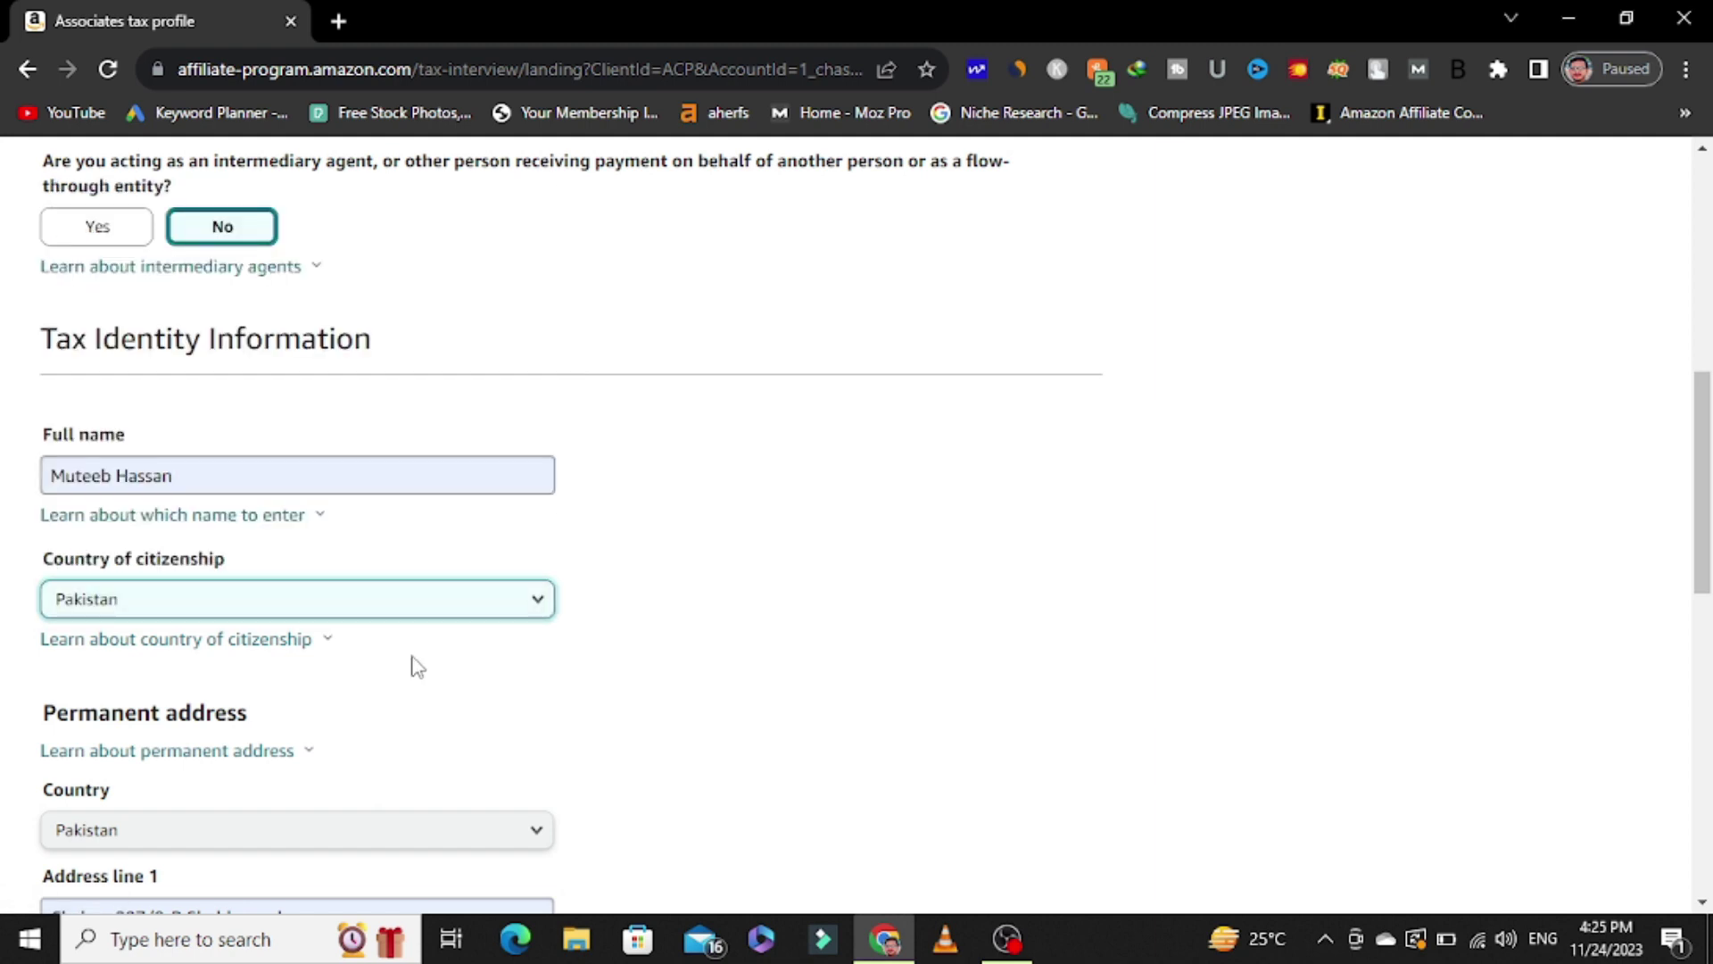
Enter the non-US taxpayer identification number in the TIN Value field and continue to the income section
{"action": "scroll", "coordinate": [1535, 479], "scroll_direction": "up", "scroll_amount": 1}
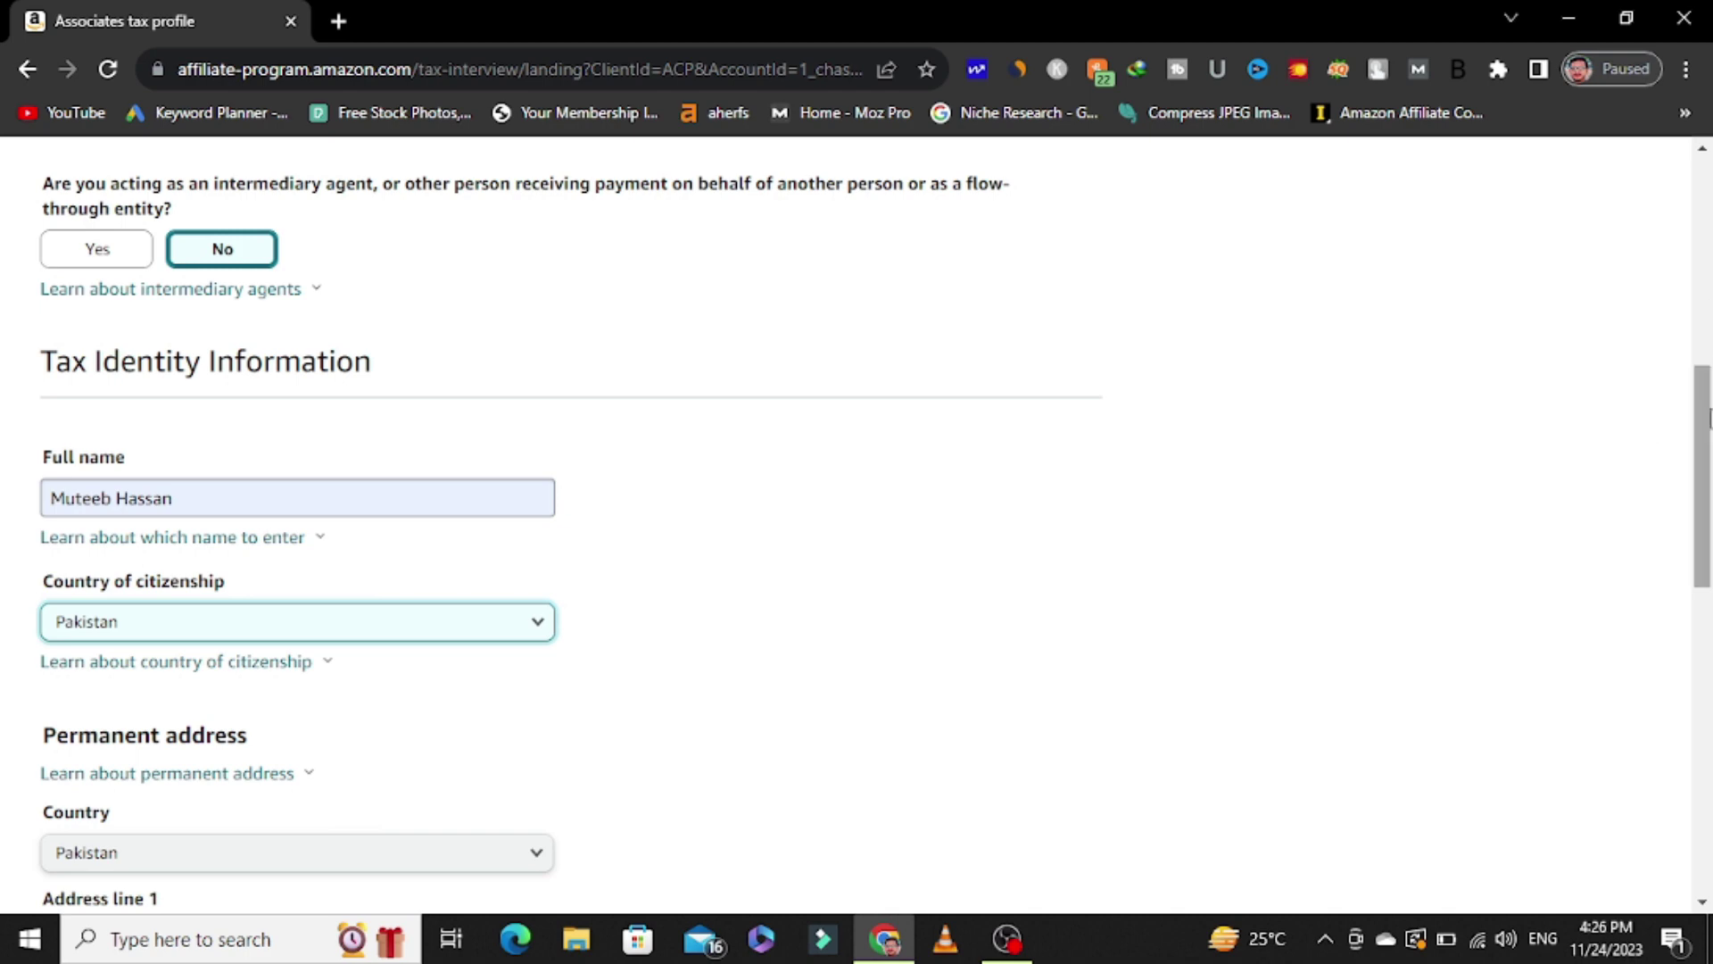
{"action": "left_click_drag", "start_coordinate": [1710, 509], "coordinate": [1711, 763]}
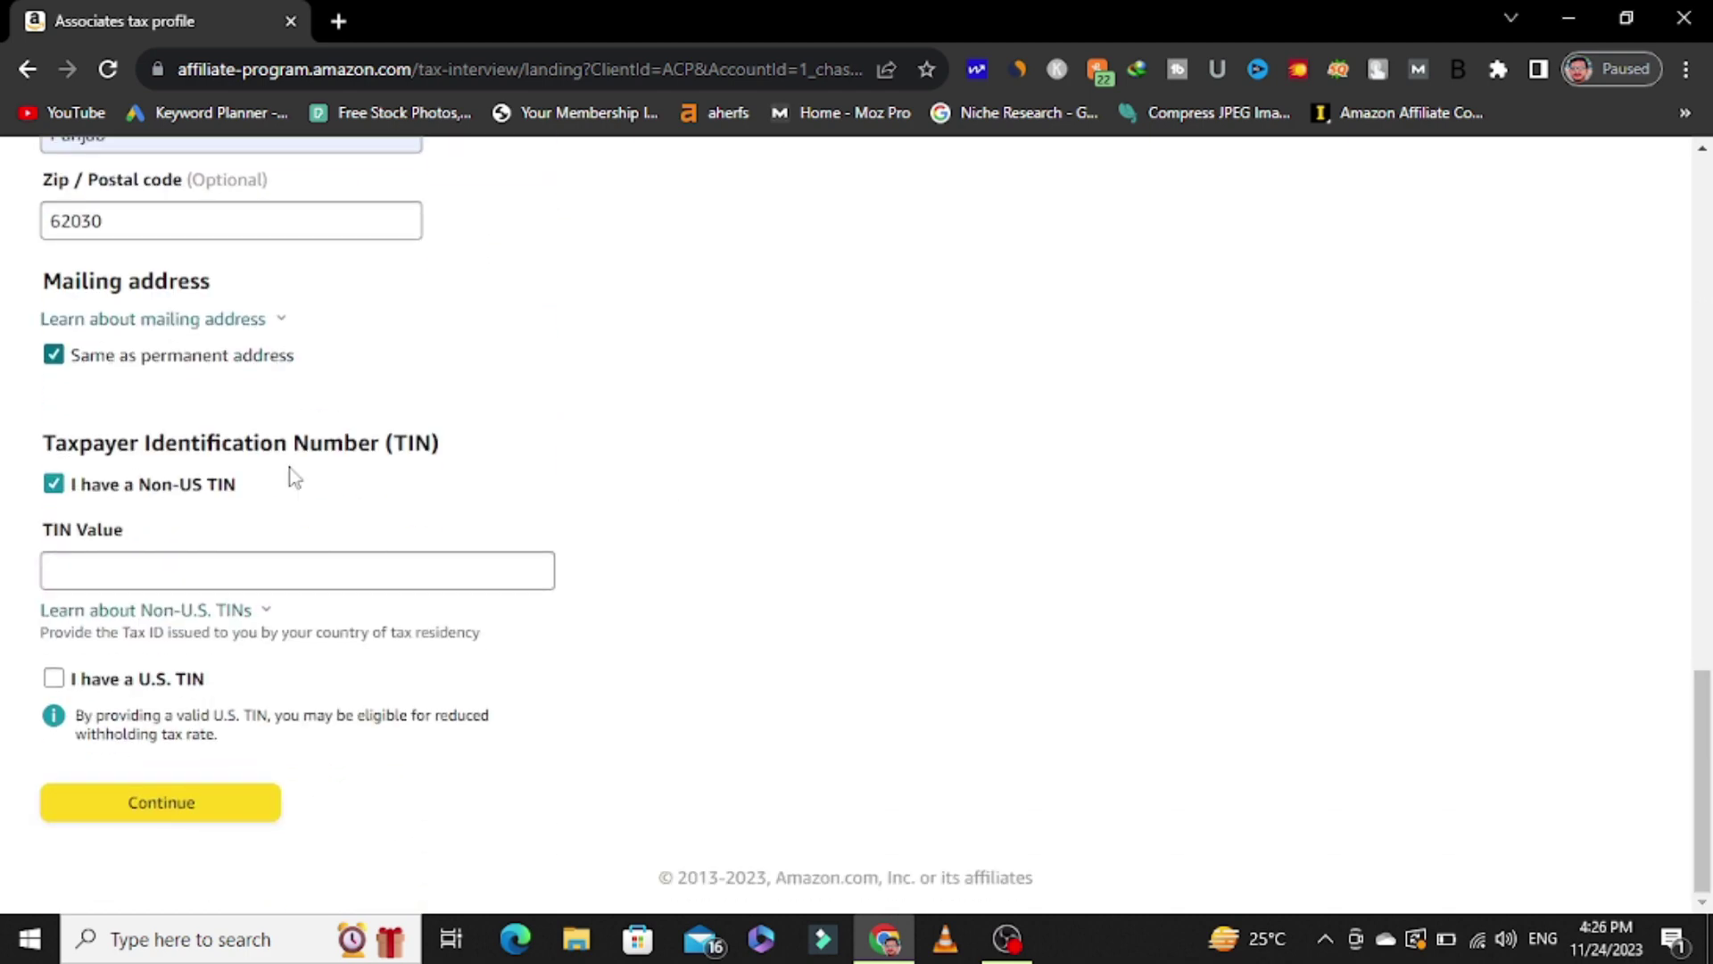
{"action": "left_click", "coordinate": [94, 578]}
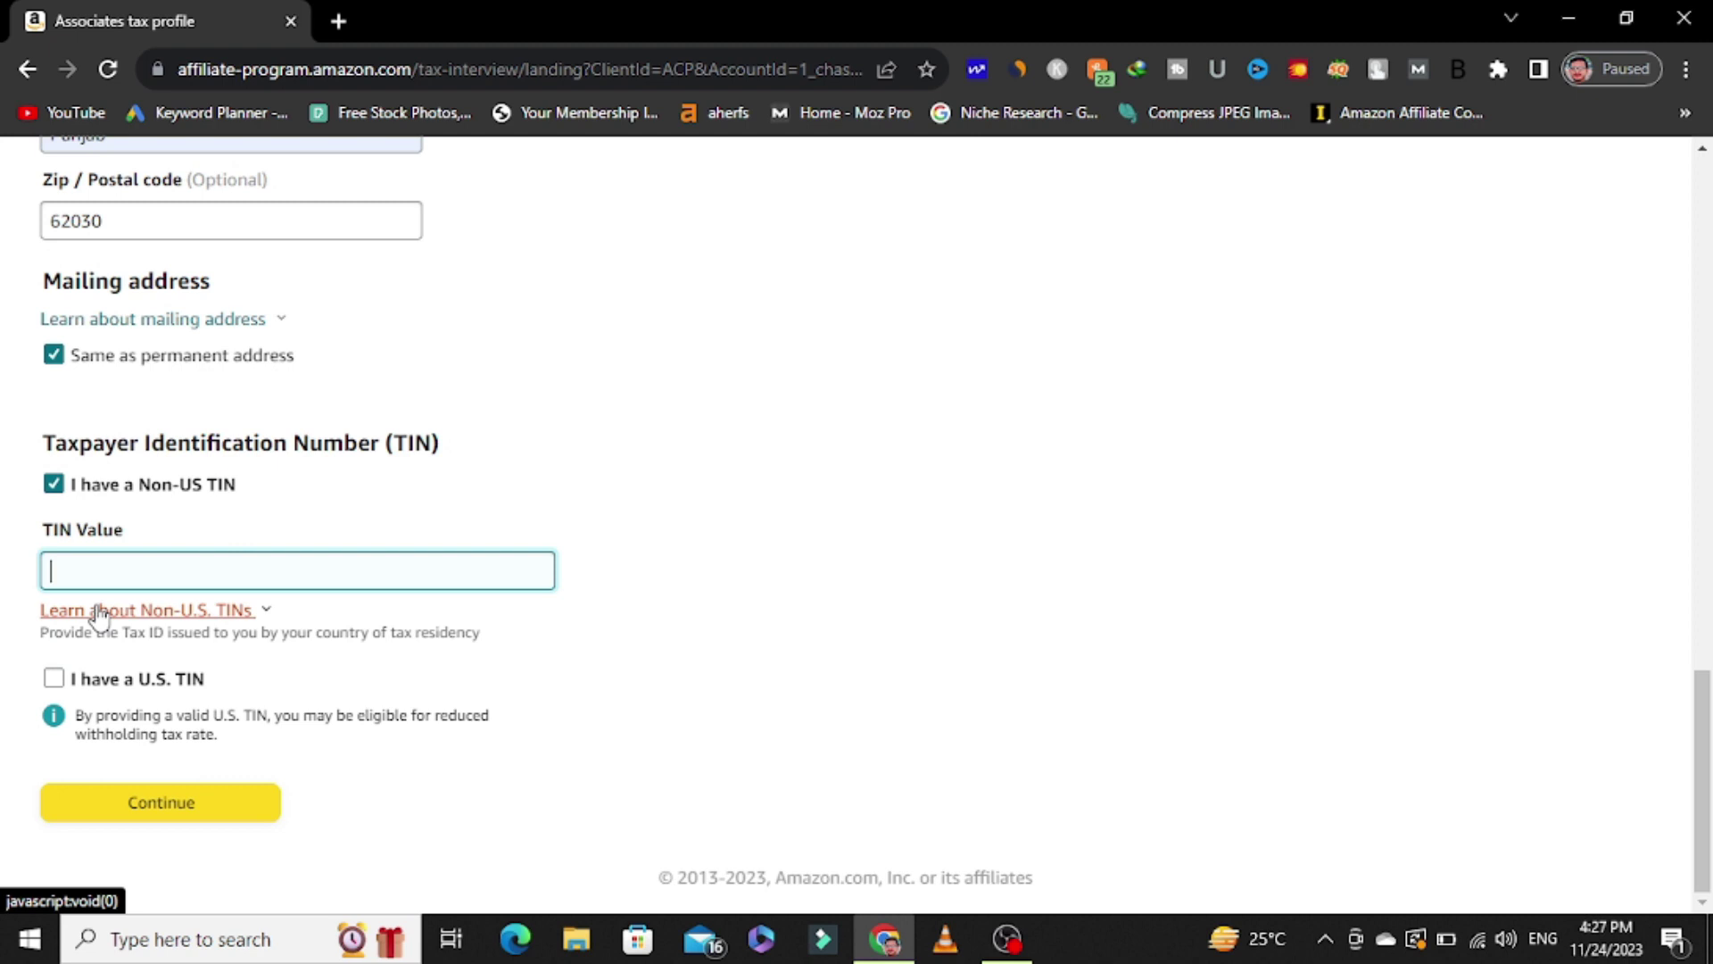
{"action": "left_click", "coordinate": [185, 807]}
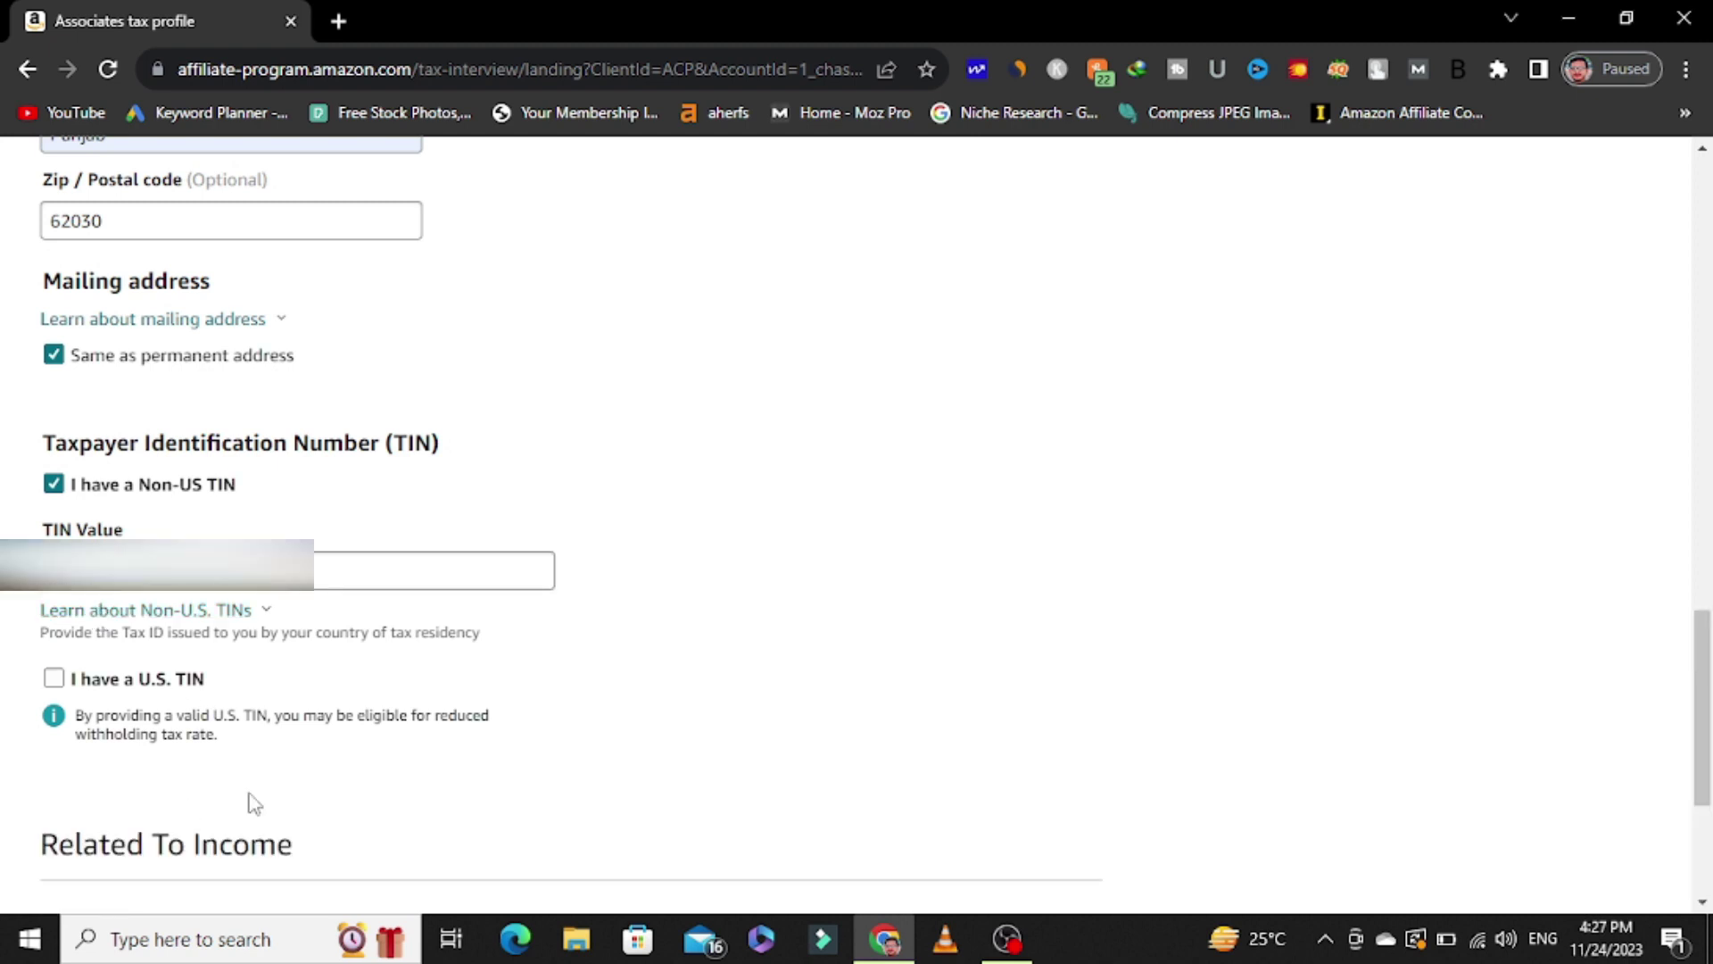
Declare that all services will be performed outside the U.S., and save the tax profile for preview
{"action": "scroll", "coordinate": [226, 604], "scroll_direction": "down", "scroll_amount": 4}
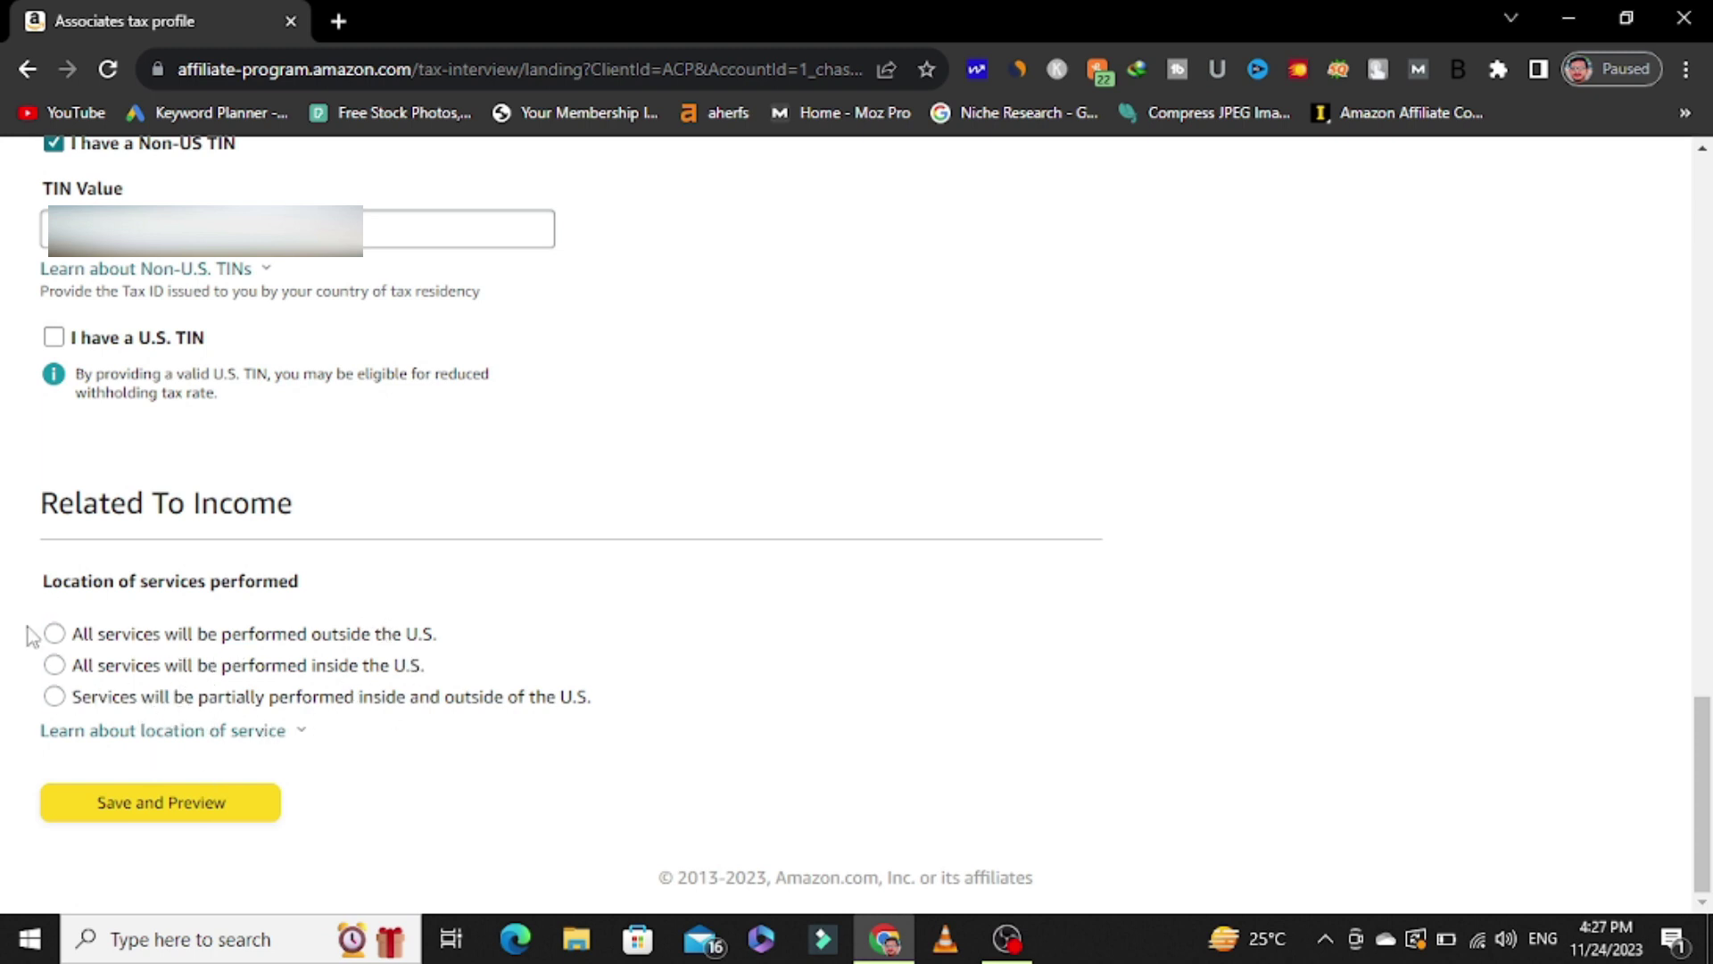
{"action": "left_click", "coordinate": [53, 634]}
{"action": "left_click", "coordinate": [195, 810]}
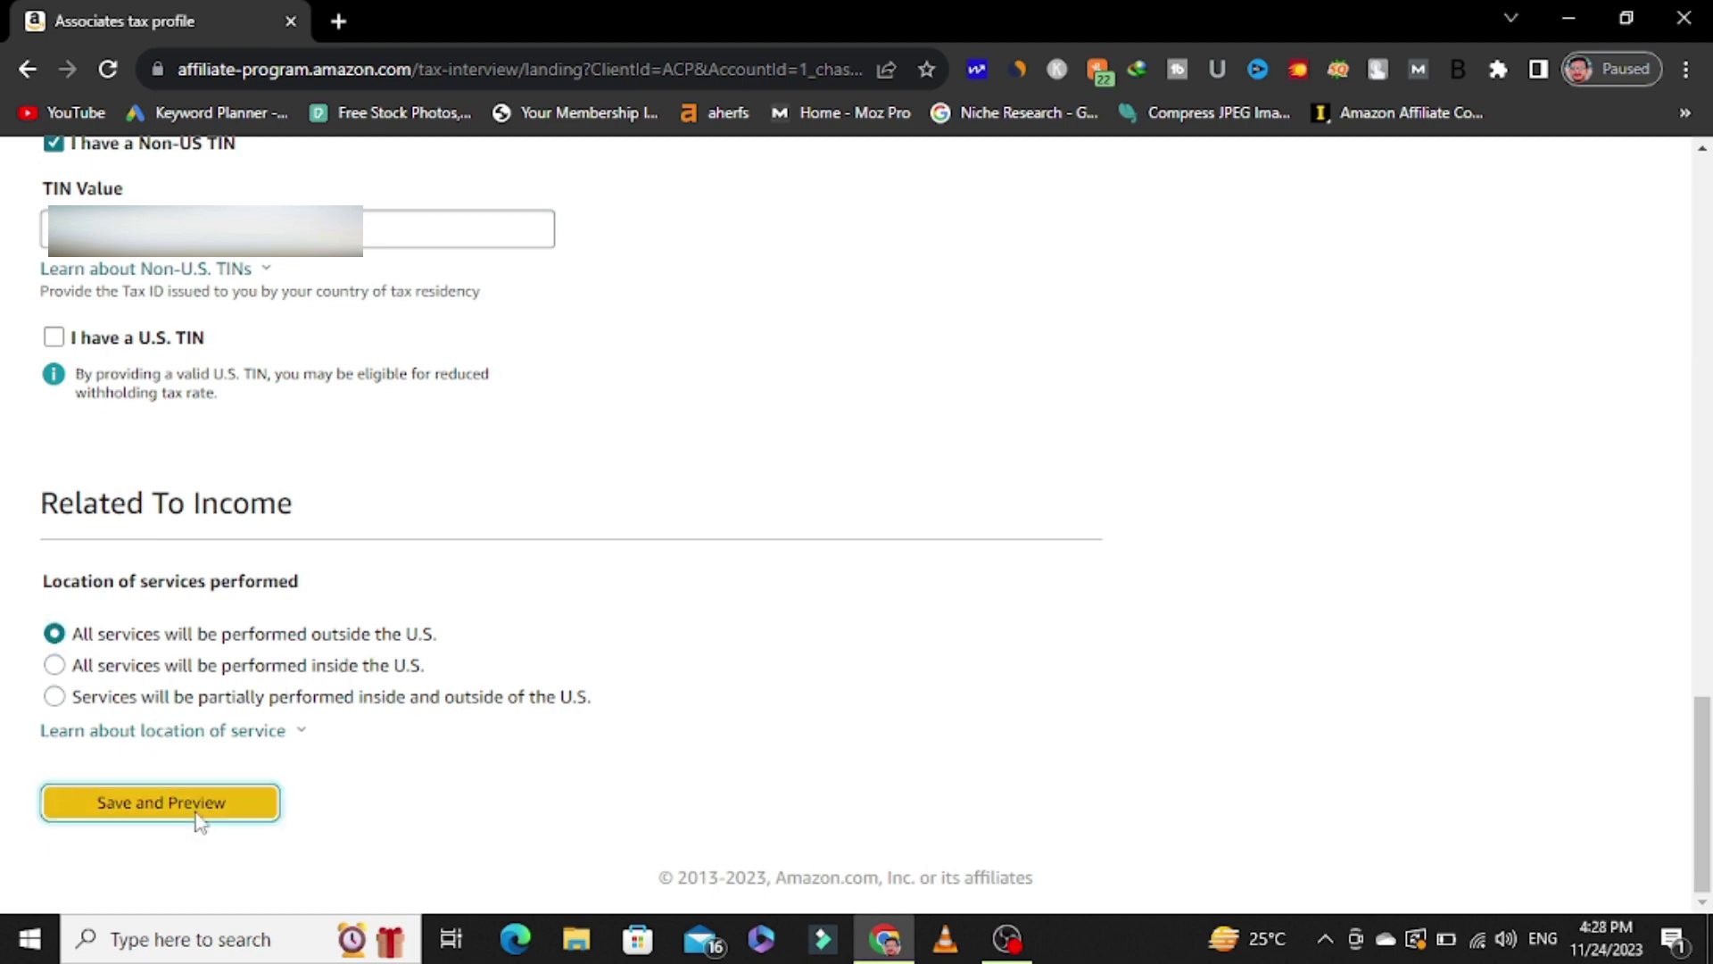
Sign the W-8BEN form by certifying the capacity to sign and entering the taxpayer's full name, and submit it
{"action": "scroll", "coordinate": [1132, 600], "scroll_direction": "down", "scroll_amount": 5}
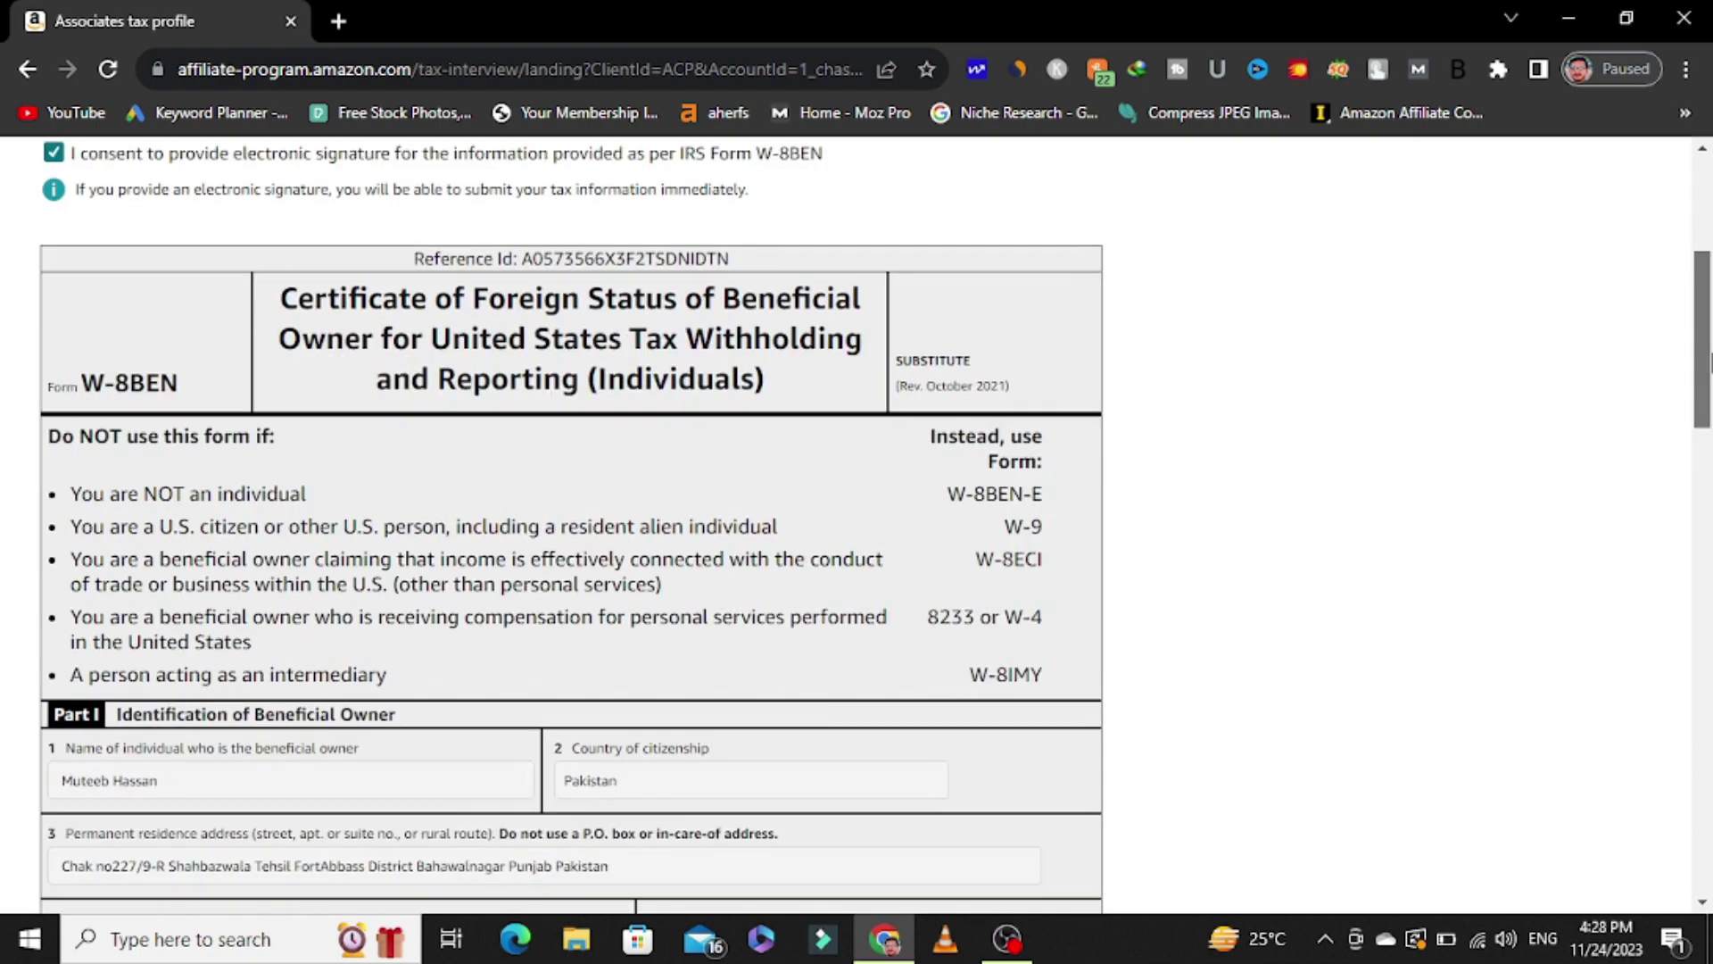
{"action": "scroll", "coordinate": [1709, 343], "scroll_direction": "down", "scroll_amount": 3}
{"action": "mouse_move", "coordinate": [1709, 344]}
{"action": "left_mouse_down"}
{"action": "mouse_move", "coordinate": [1707, 790]}
{"action": "mouse_move", "coordinate": [1709, 537]}
{"action": "mouse_move", "coordinate": [1710, 636]}
{"action": "left_mouse_up"}
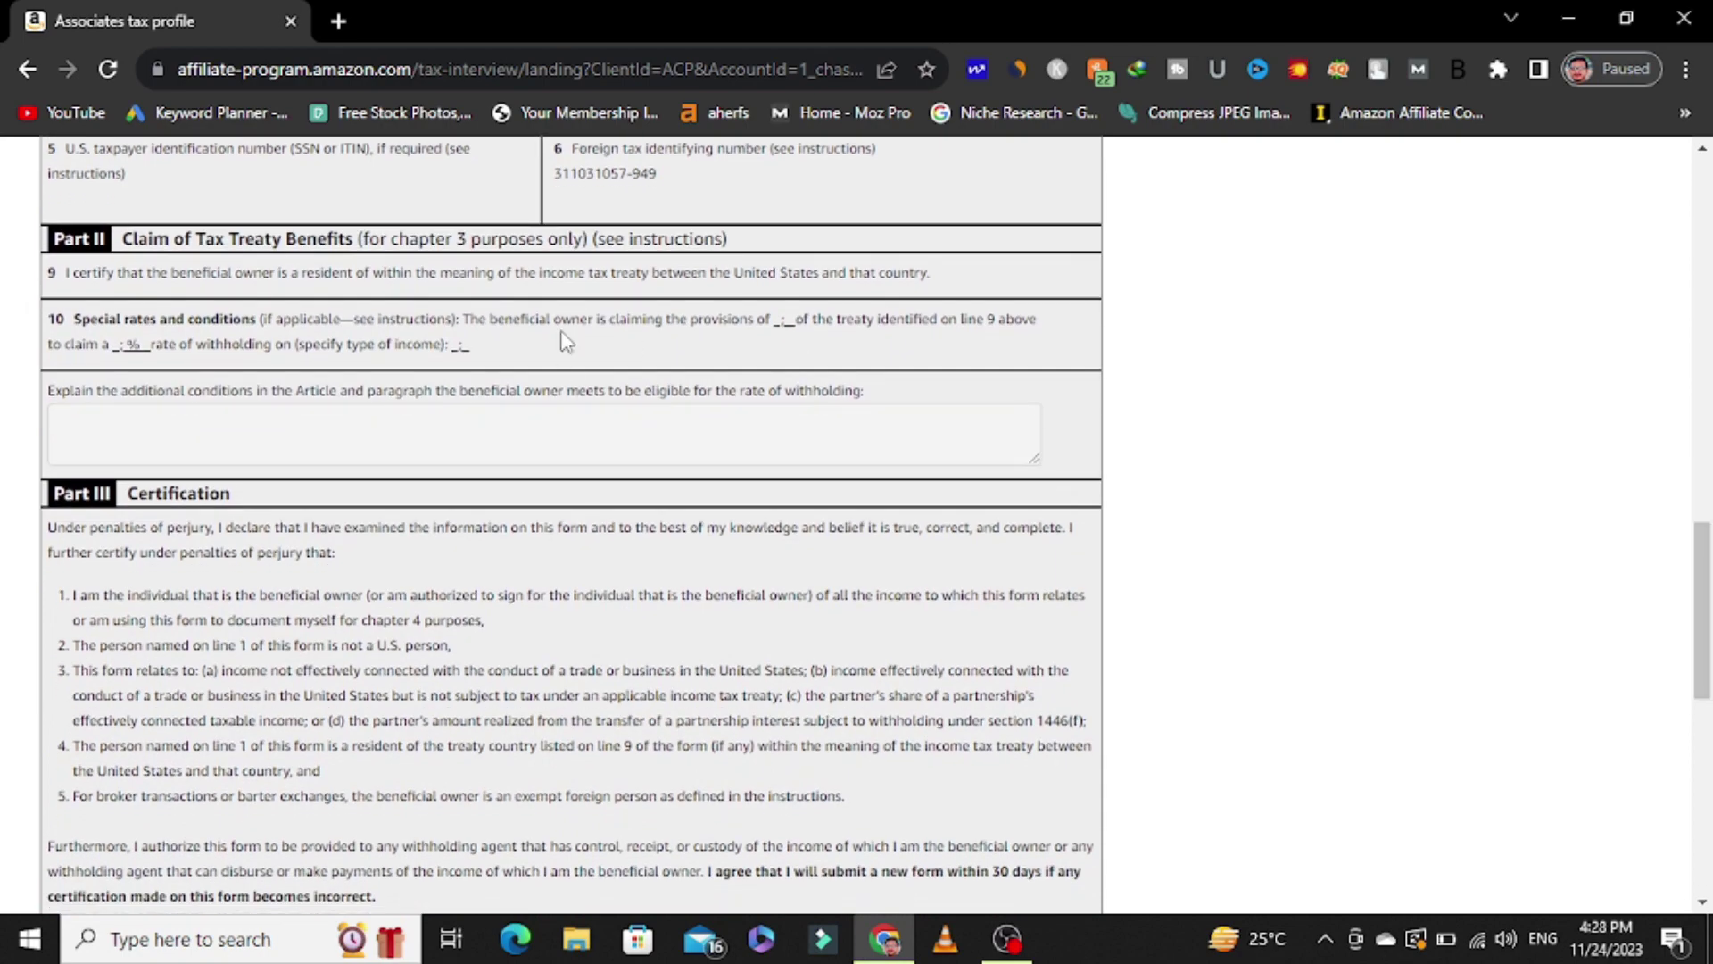
{"action": "left_click_drag", "start_coordinate": [1710, 568], "coordinate": [1707, 711]}
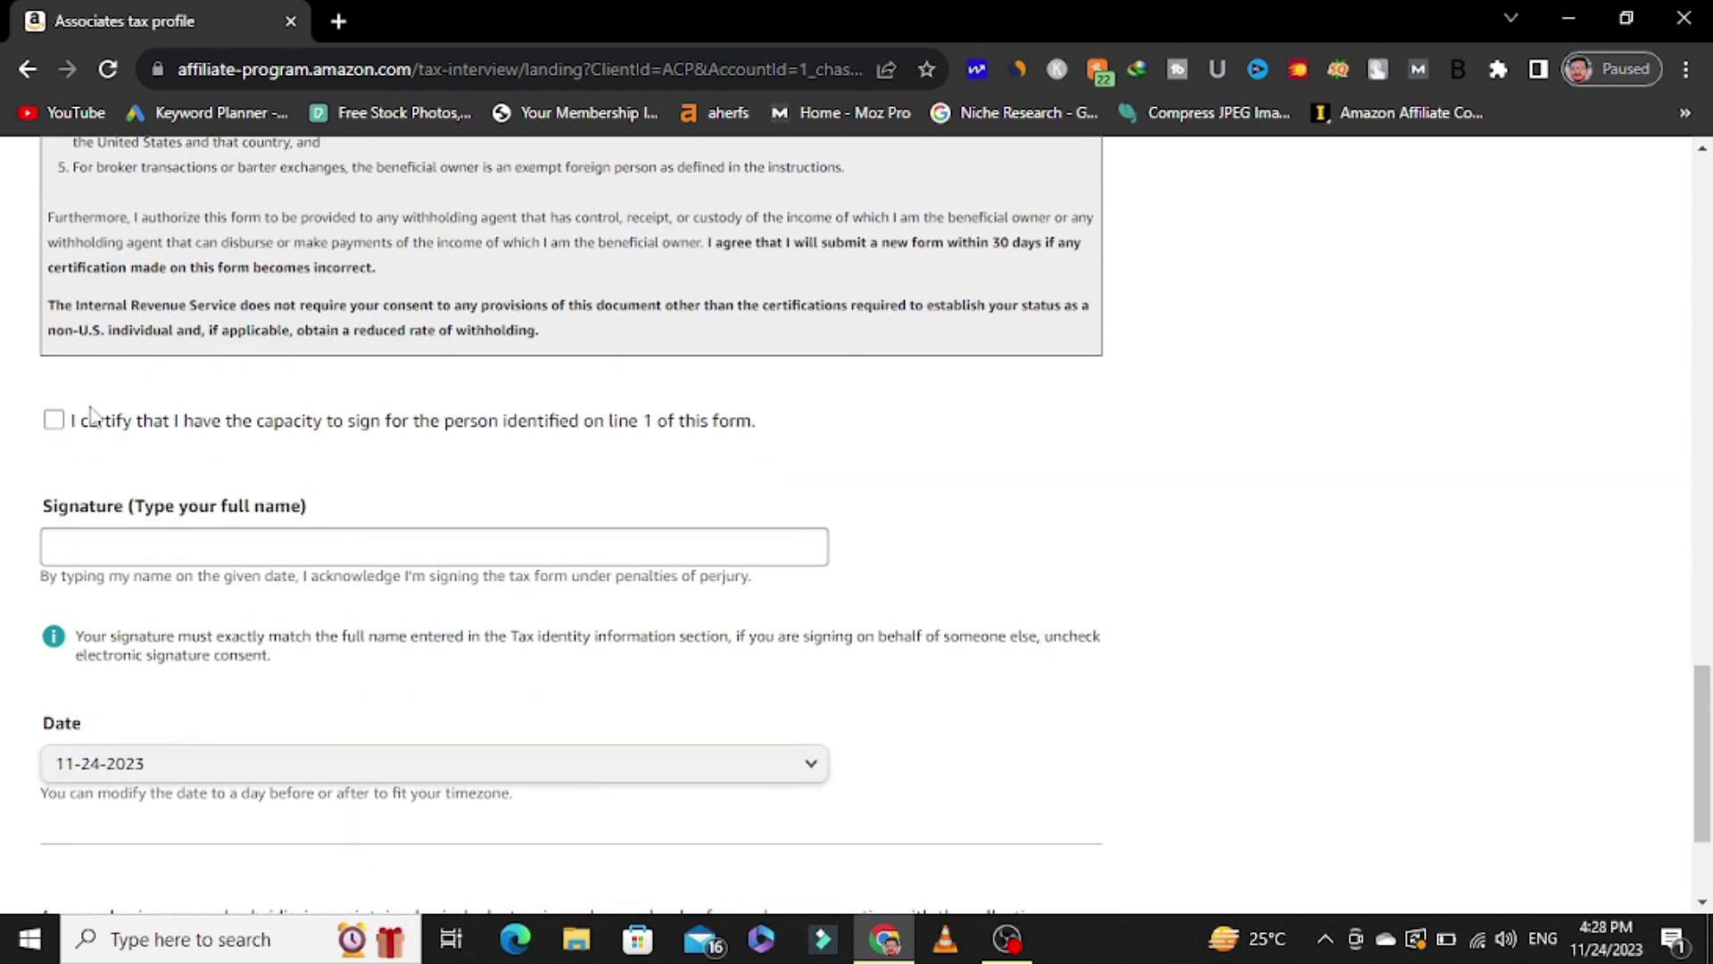
{"action": "left_click", "coordinate": [54, 420]}
{"action": "left_click", "coordinate": [315, 551]}
{"action": "left_click", "coordinate": [267, 605]}
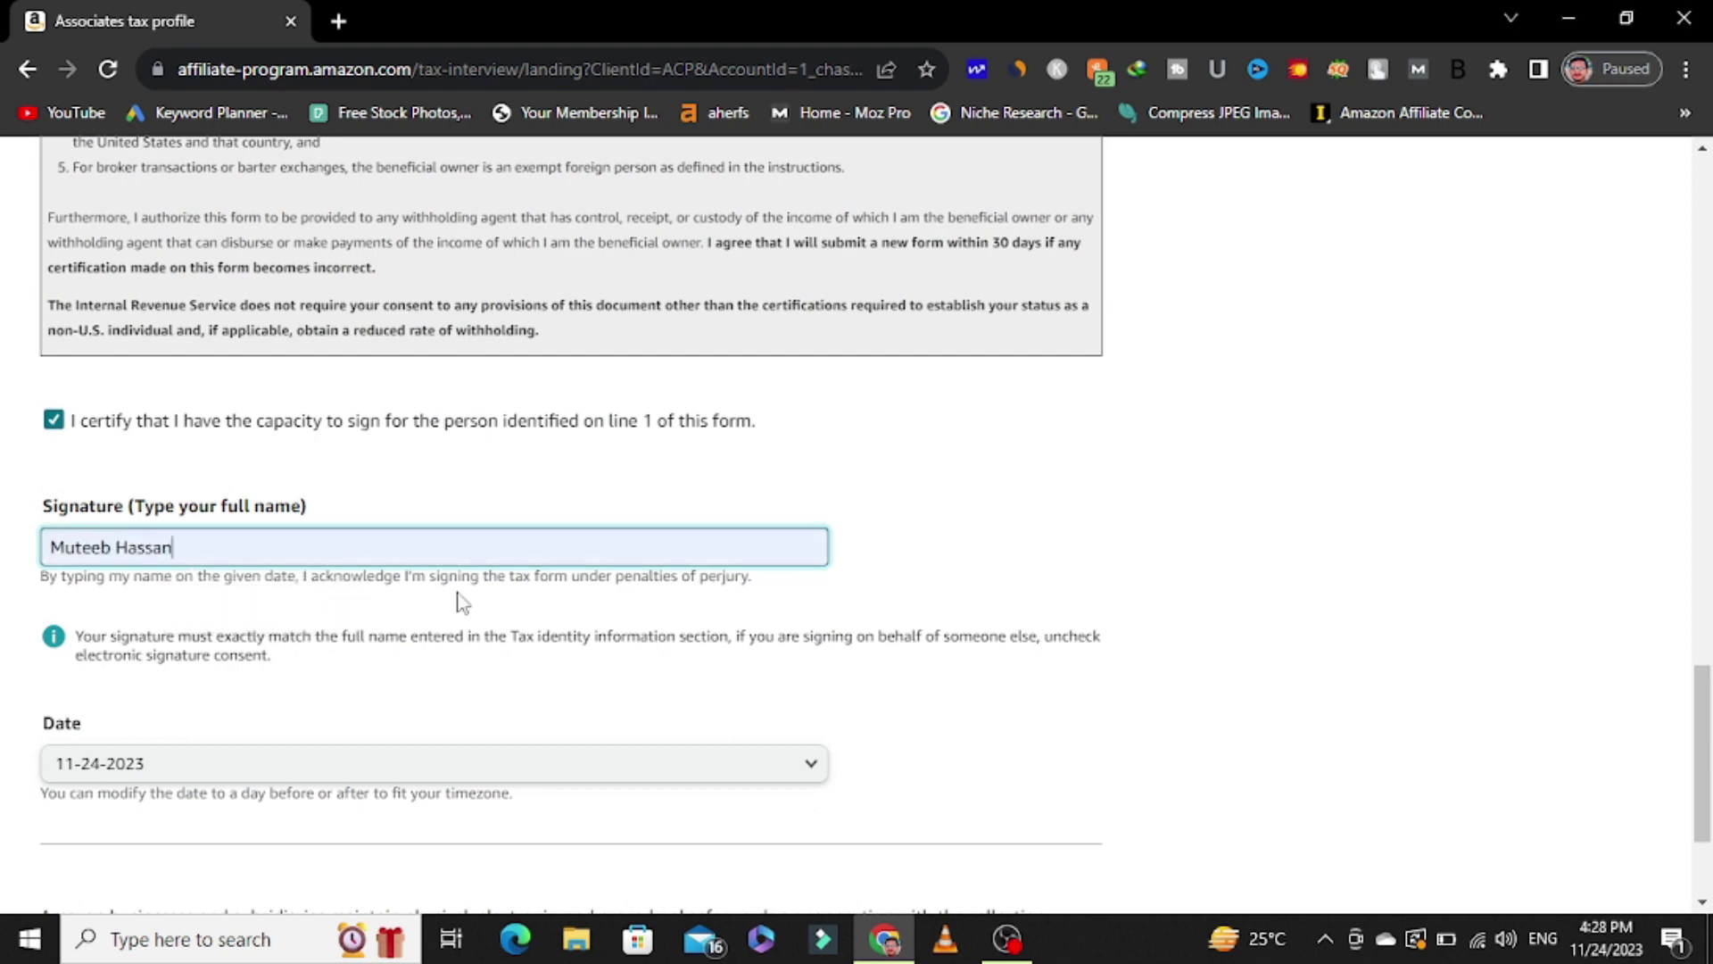
{"action": "left_click_drag", "start_coordinate": [1704, 750], "coordinate": [1707, 799]}
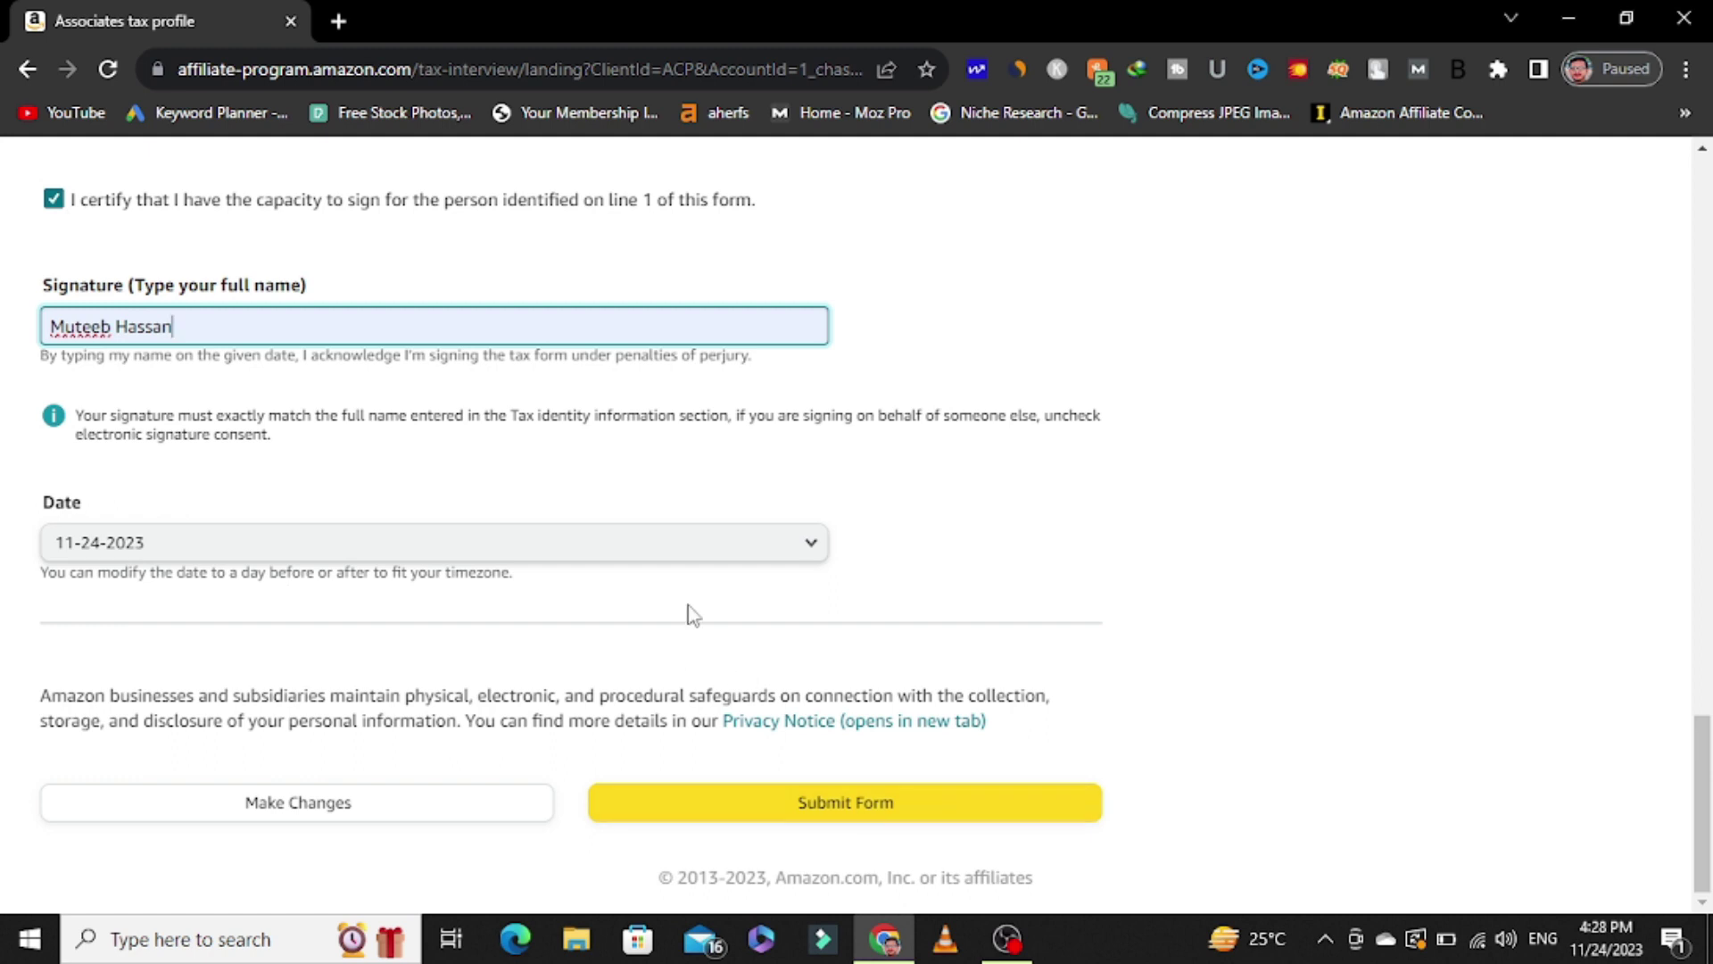
{"action": "left_click", "coordinate": [821, 803]}
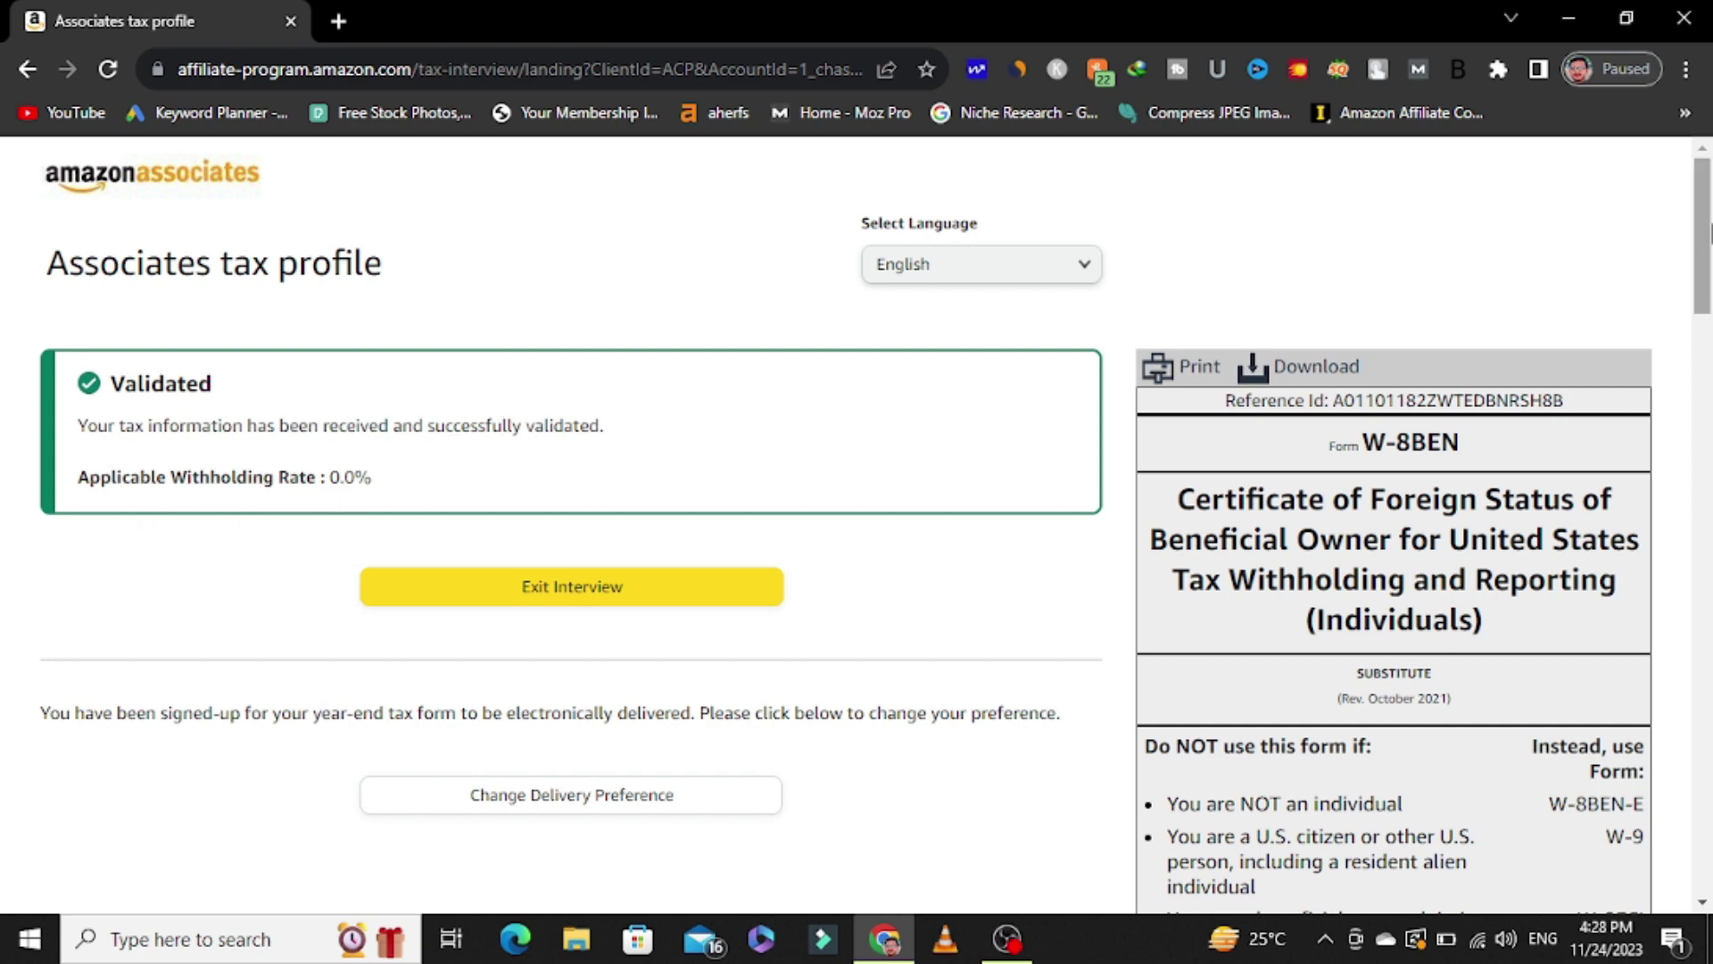
{"action": "left_click_drag", "start_coordinate": [1709, 234], "coordinate": [1676, 221]}
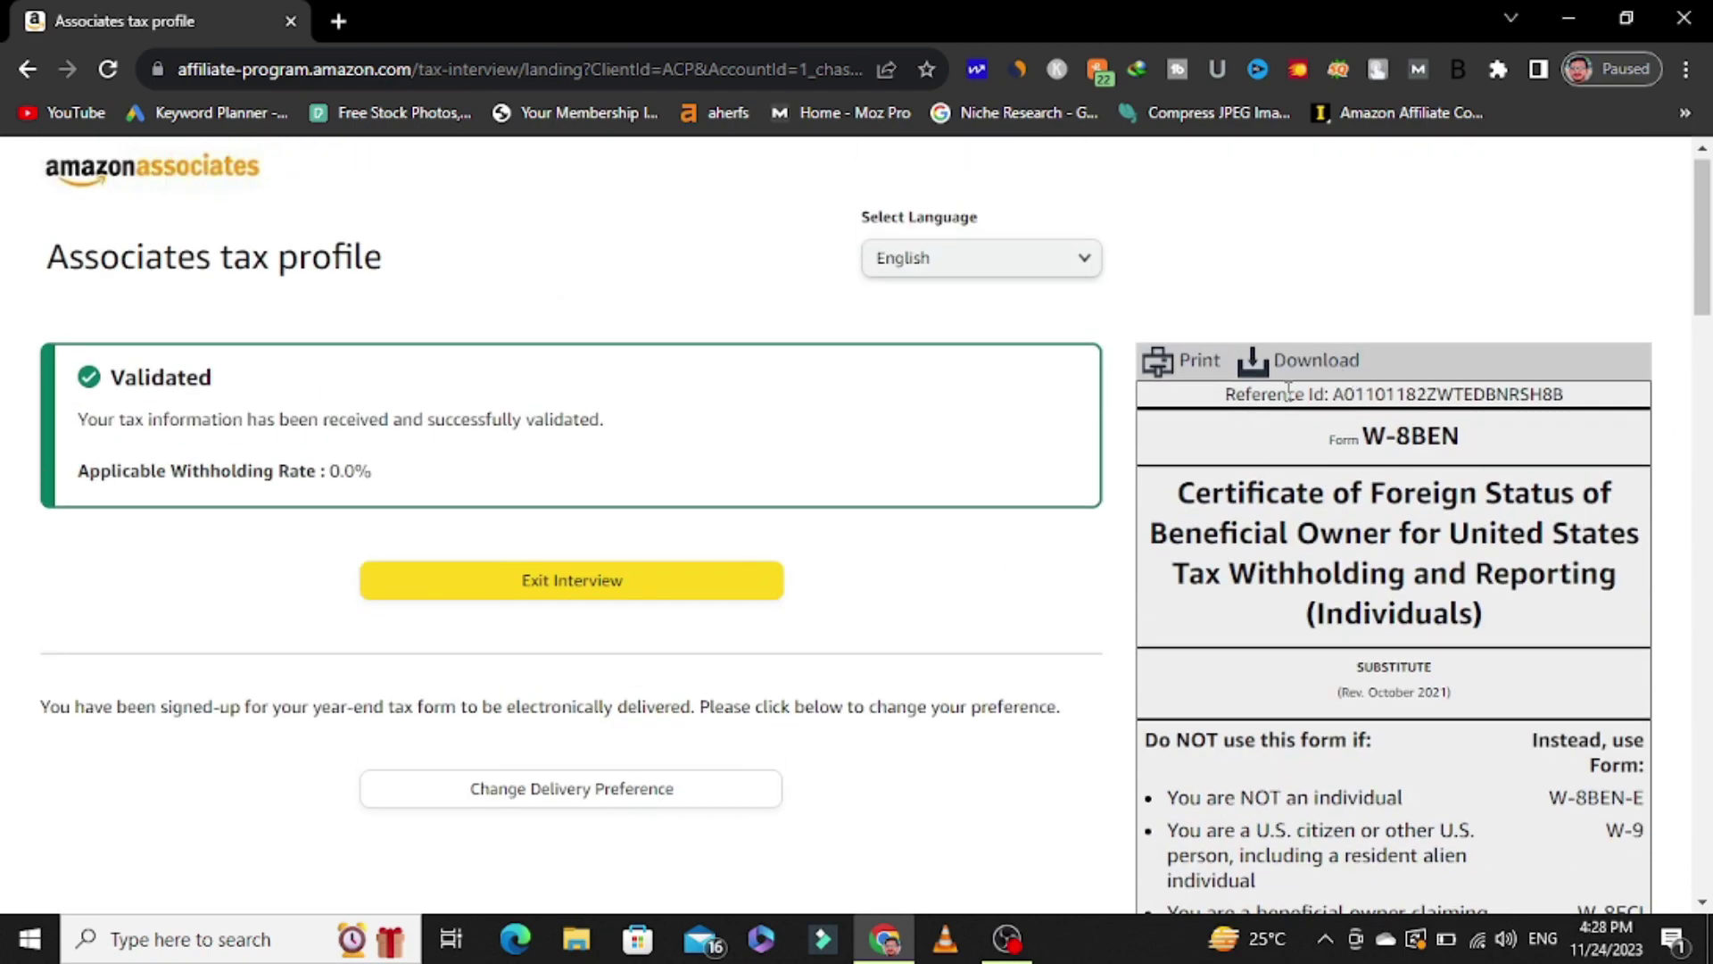
{"action": "mouse_move", "coordinate": [1706, 227]}
{"action": "left_mouse_down"}
{"action": "mouse_move", "coordinate": [1709, 727]}
{"action": "mouse_move", "coordinate": [1708, 228]}
{"action": "left_mouse_up"}
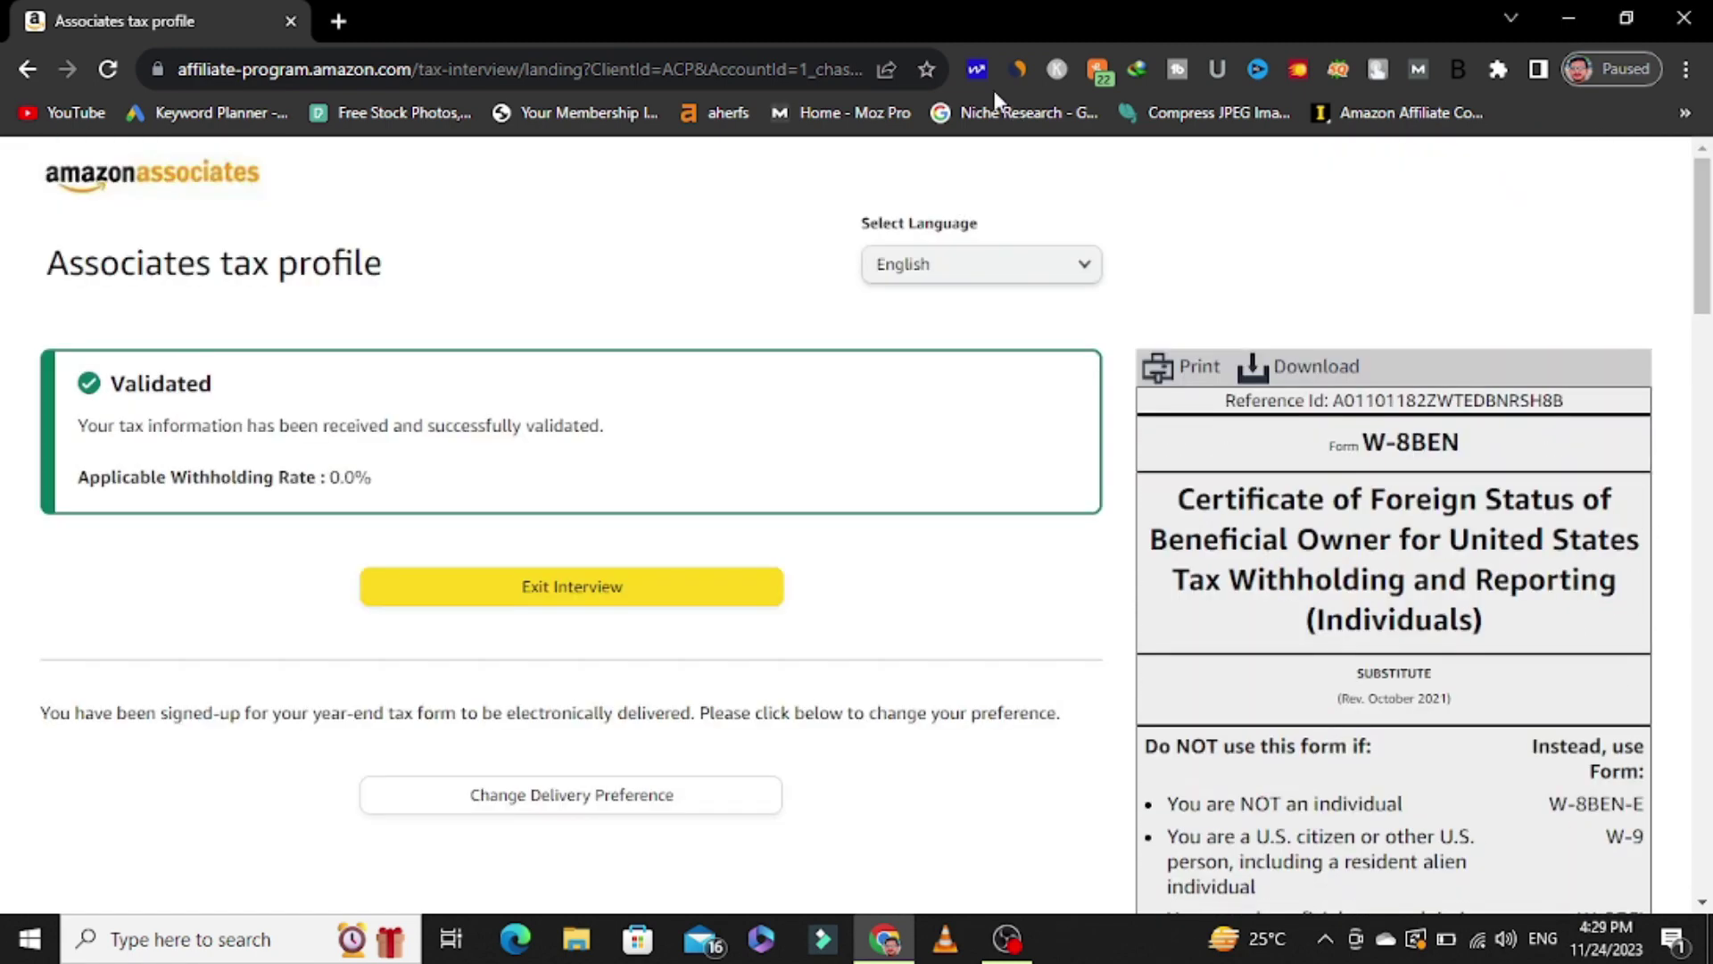